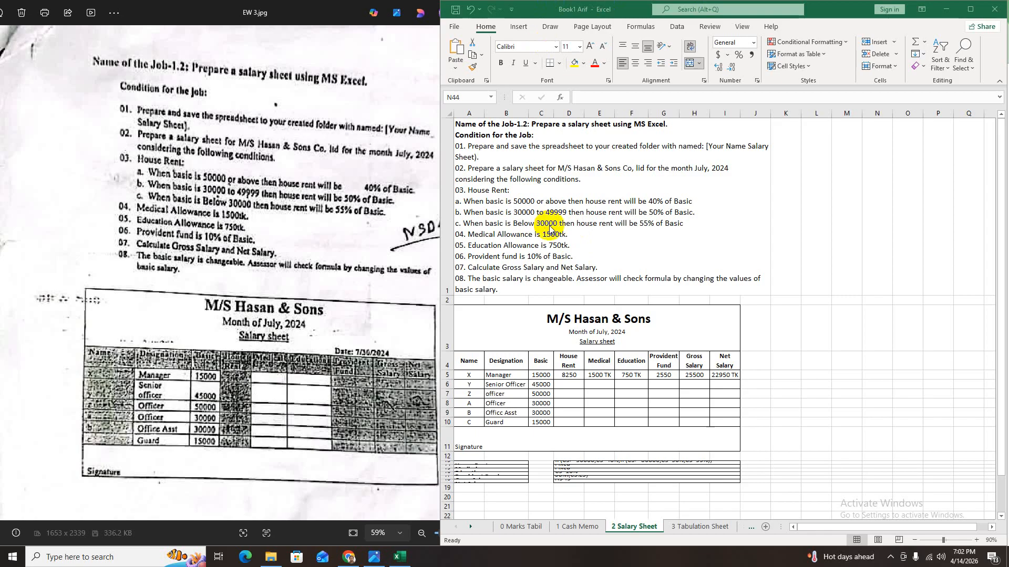
scroll(578, 285, down, 4)
scroll(578, 284, up, 3)
scroll(578, 286, up, 1)
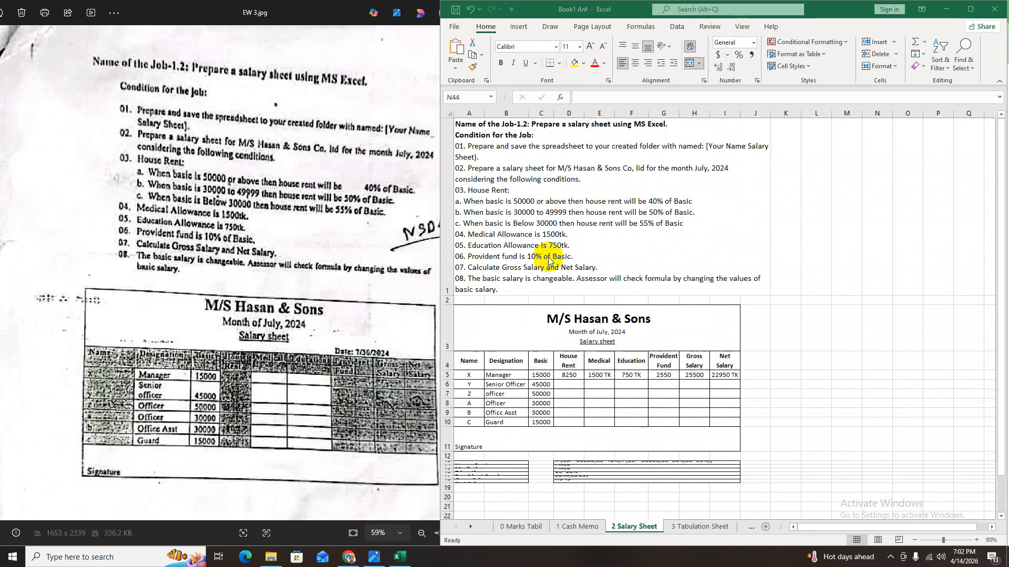
click(331, 254)
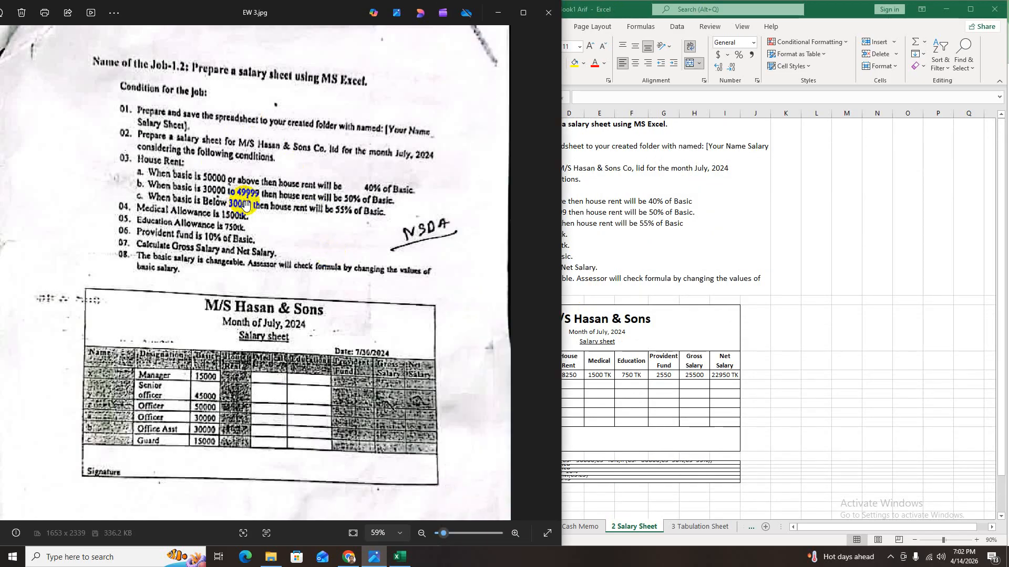
scroll(245, 202, up, 1)
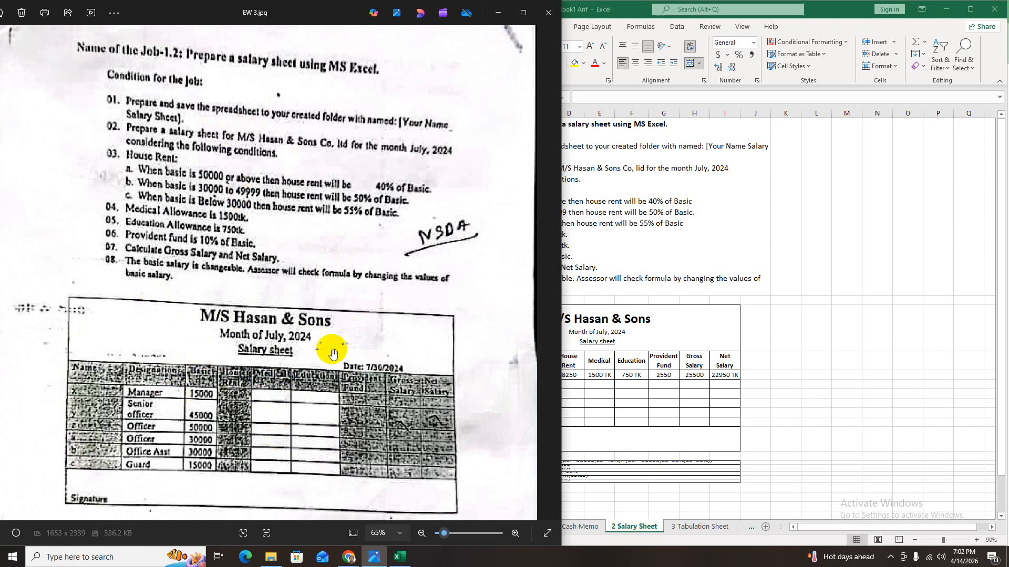
Clear the existing values from House Rent through Net Salary in D5:I6 of the salary table
click(803, 360)
drag(567, 376, 718, 383)
key(Delete)
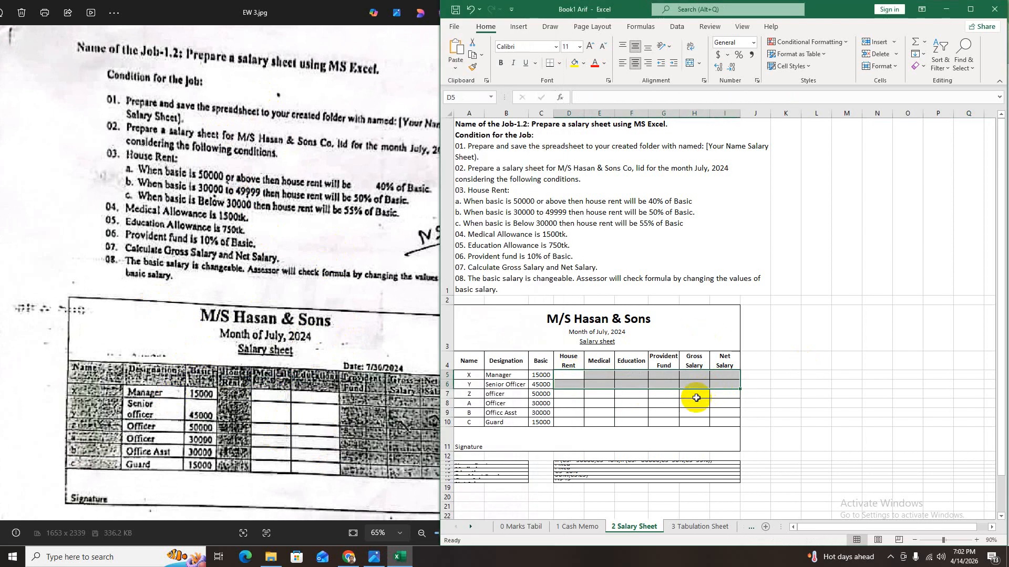
Examine the salary table's title, column headings, names and designations against the reference image
scroll(664, 402, up, 4)
scroll(665, 404, up, 2)
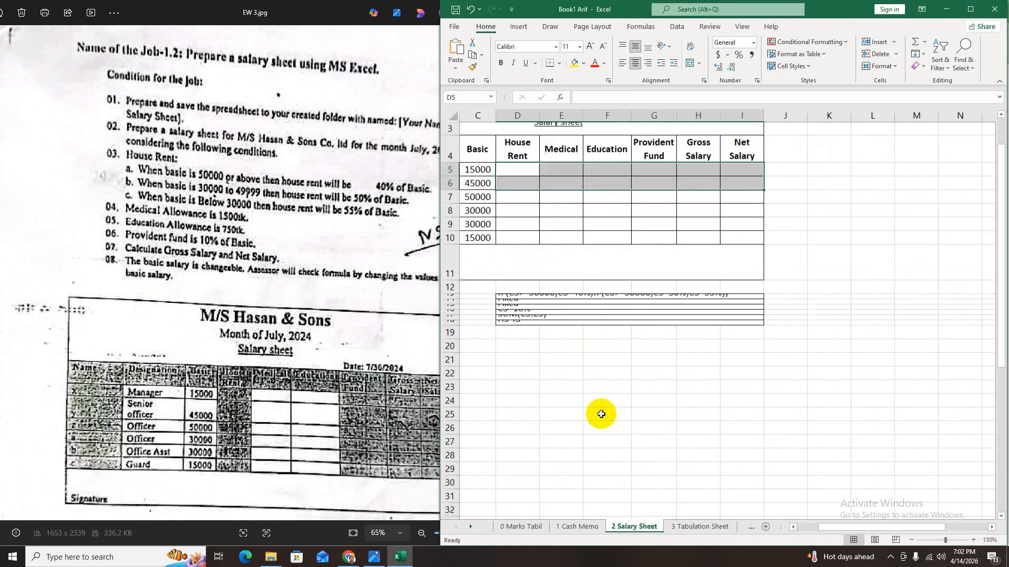
drag(867, 528, 788, 530)
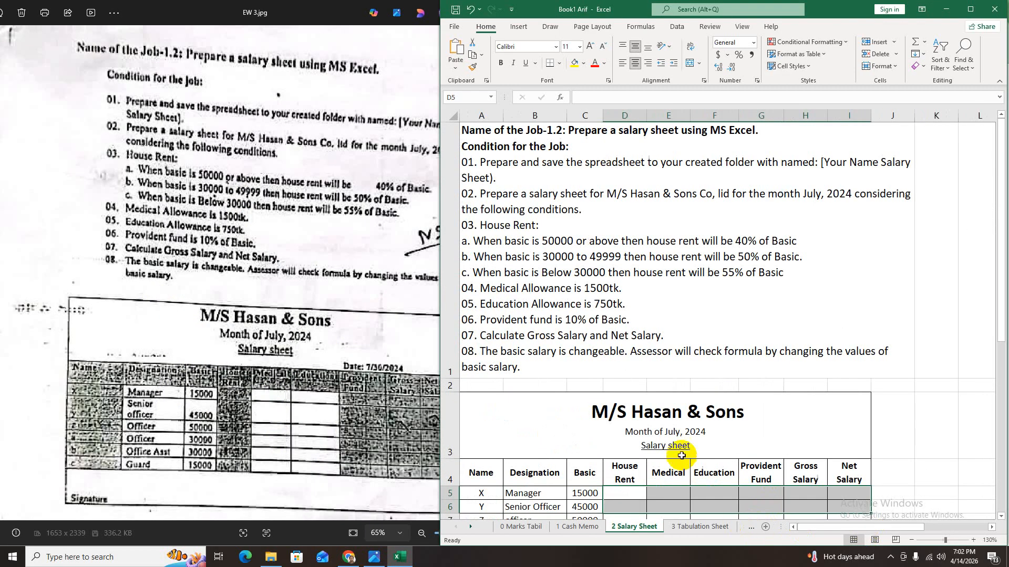
scroll(675, 453, down, 1)
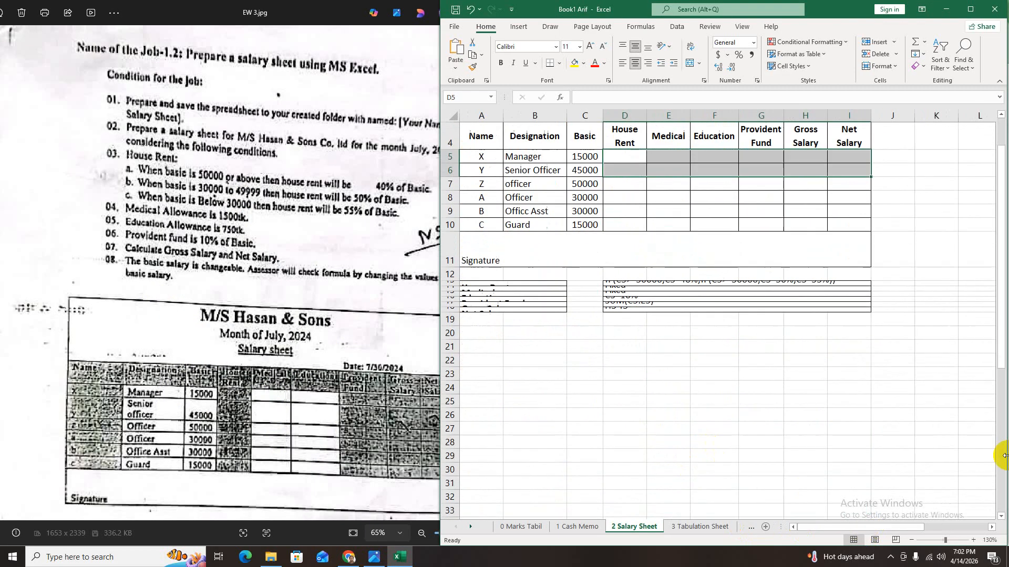
drag(1002, 356, 1002, 341)
click(936, 306)
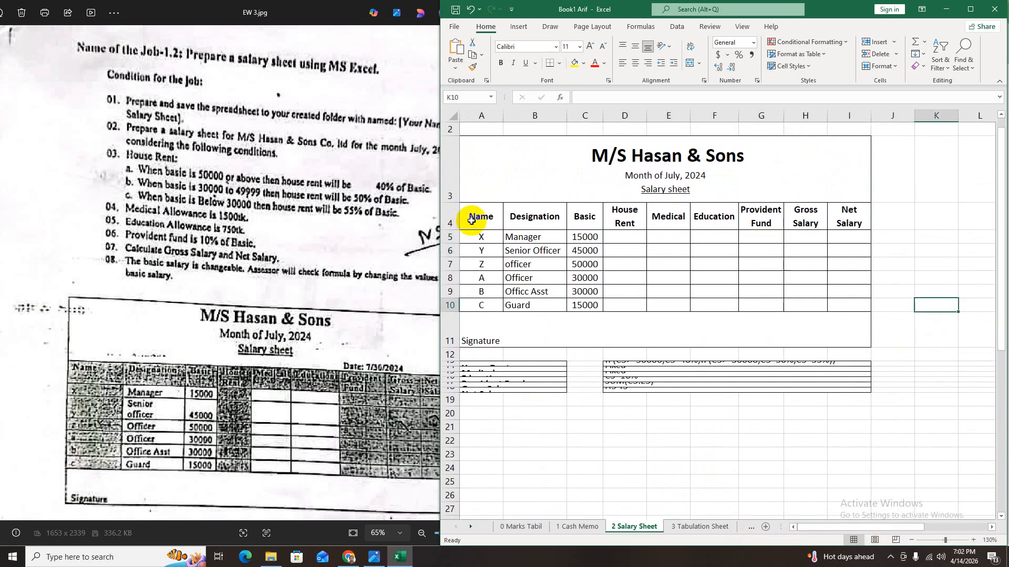
drag(474, 219, 469, 305)
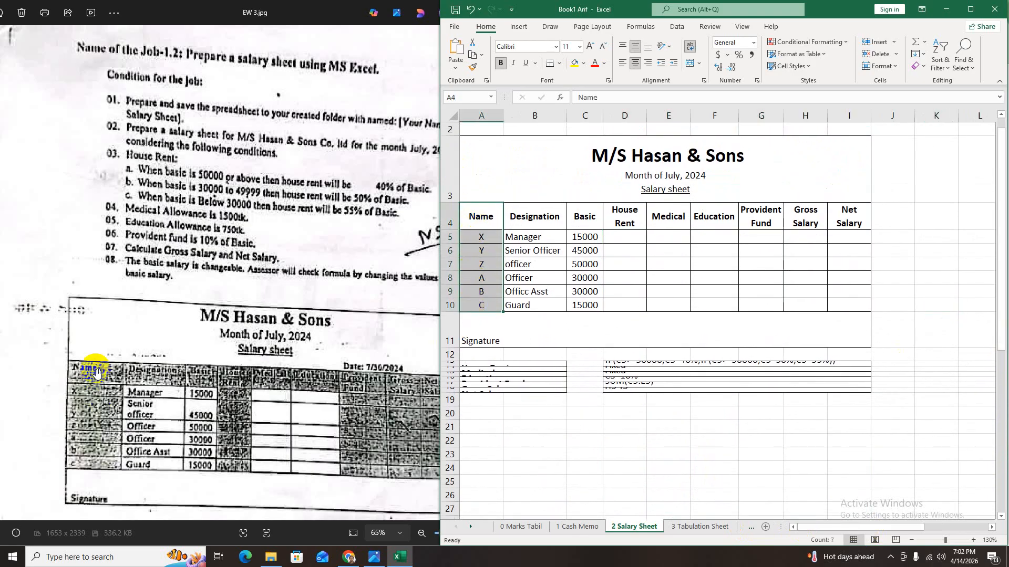
drag(542, 222, 532, 313)
click(534, 309)
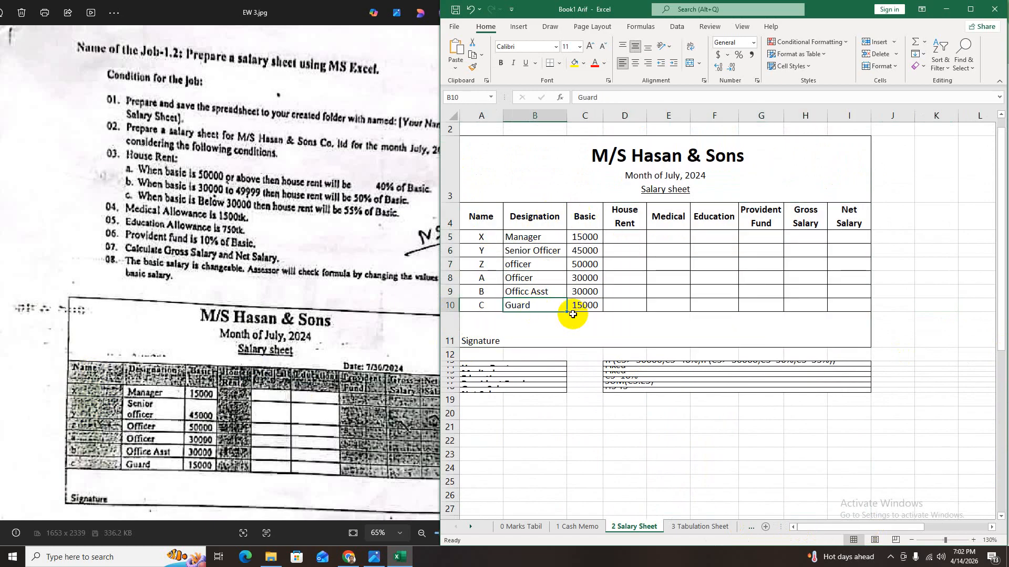
drag(625, 220, 846, 226)
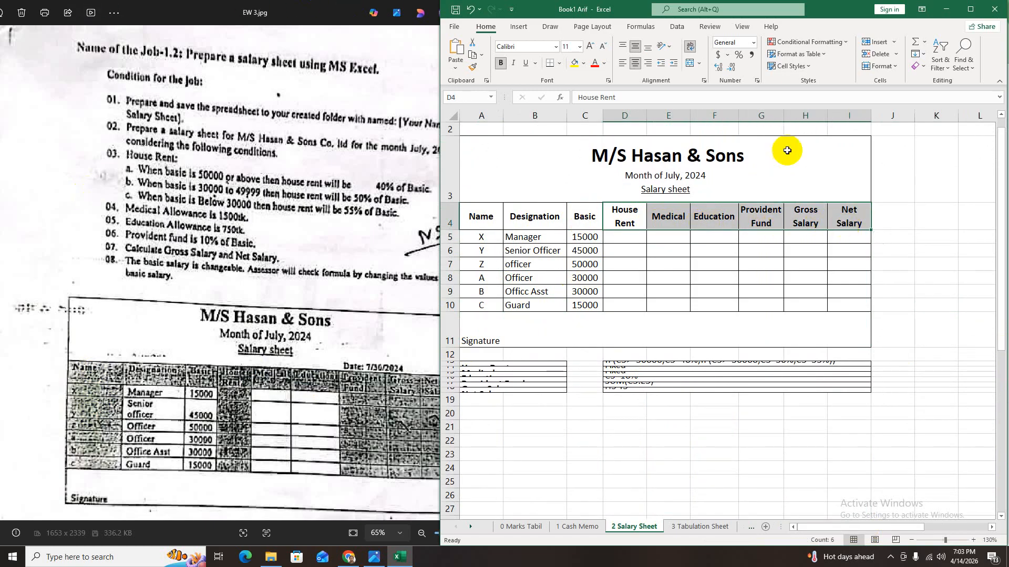
click(743, 169)
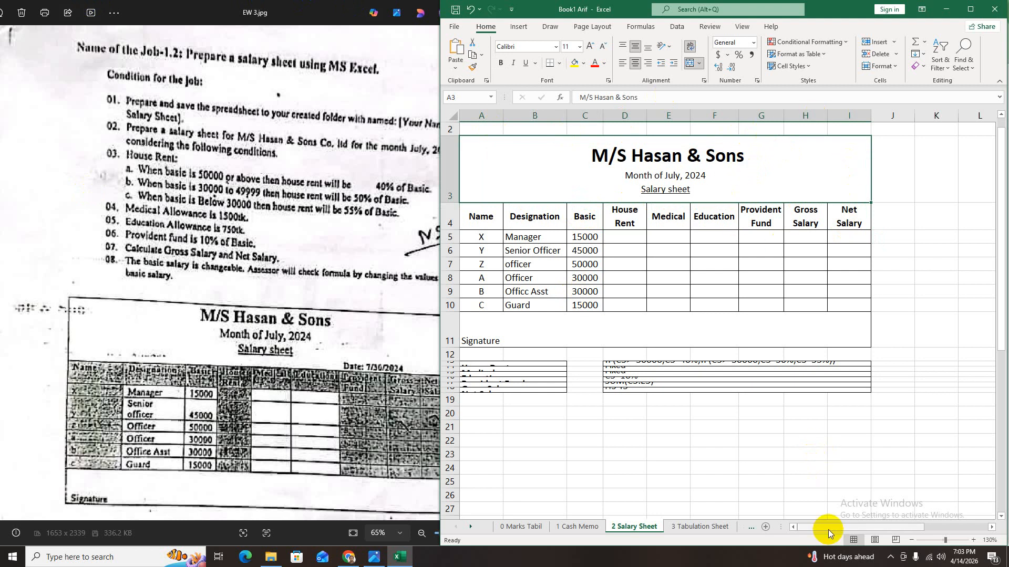
Examine the empty area in columns L to Q beside the salary table and the table range A4:I10
drag(828, 533, 893, 534)
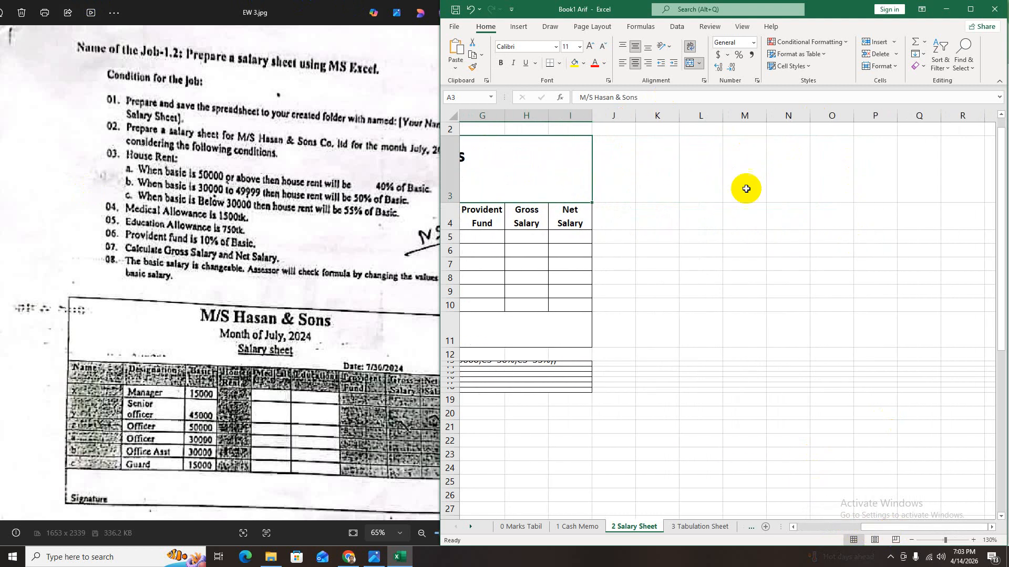
mouse_move(693, 185)
mouse_down()
mouse_move(907, 193)
mouse_move(910, 182)
mouse_up()
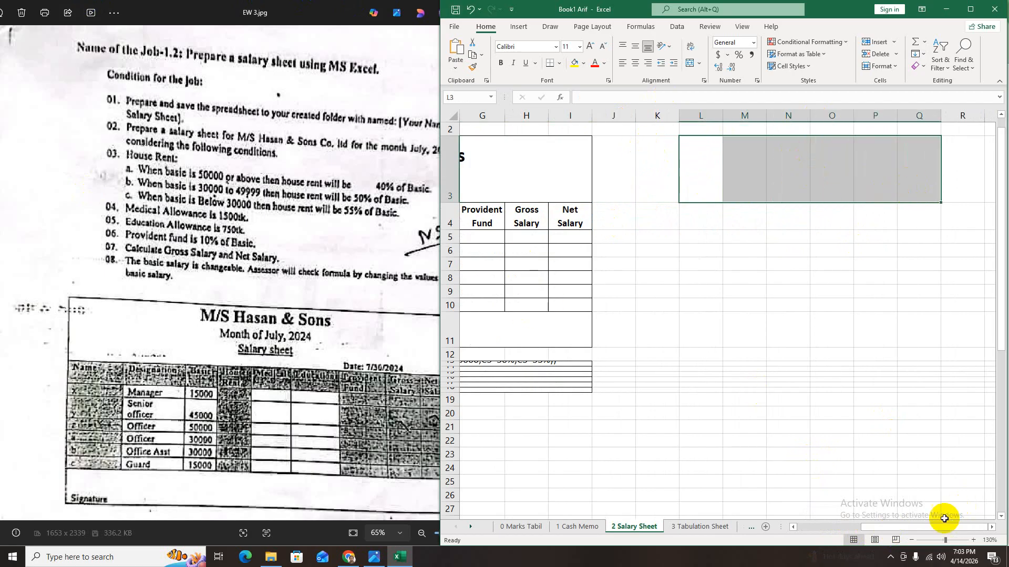
drag(923, 527, 823, 517)
mouse_move(481, 218)
mouse_down()
mouse_move(519, 249)
mouse_move(734, 232)
mouse_move(830, 280)
mouse_move(836, 306)
mouse_up()
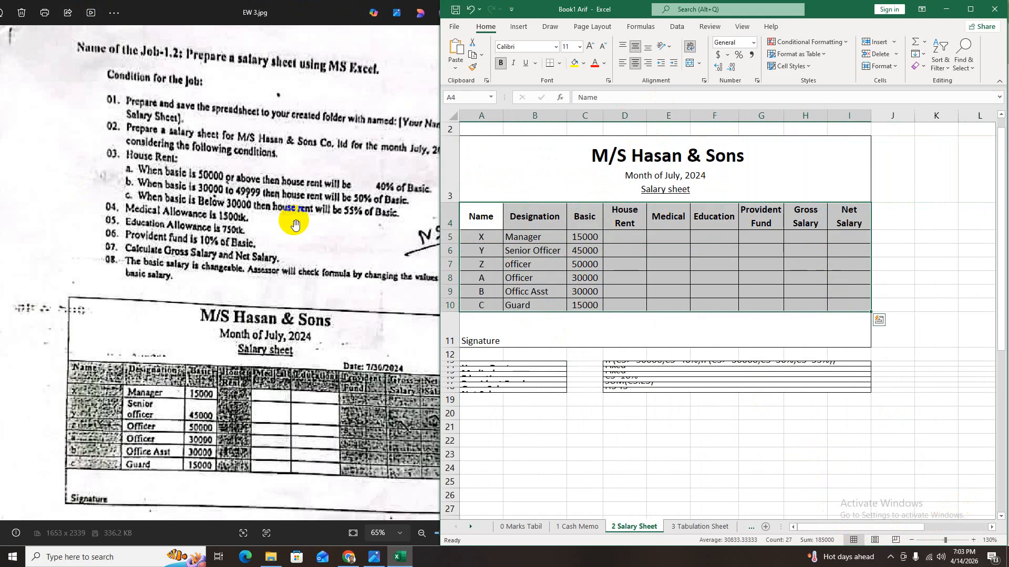
drag(842, 530, 904, 531)
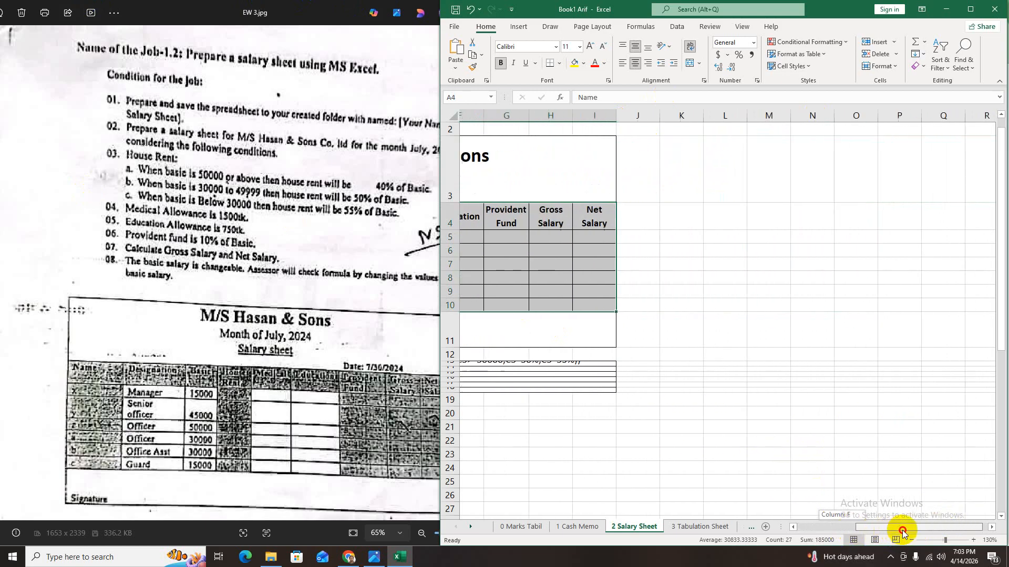
click(570, 218)
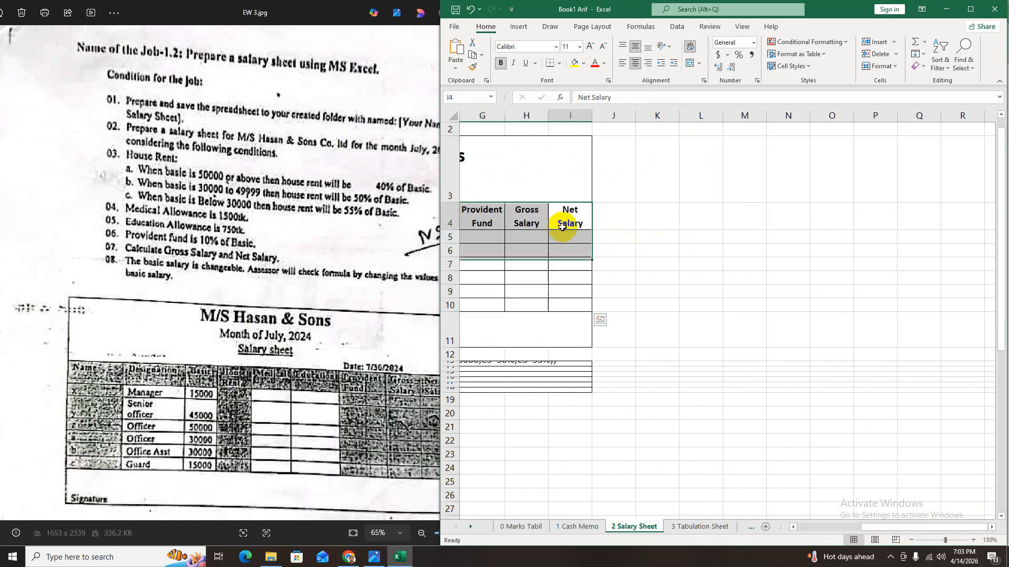
drag(946, 535, 841, 531)
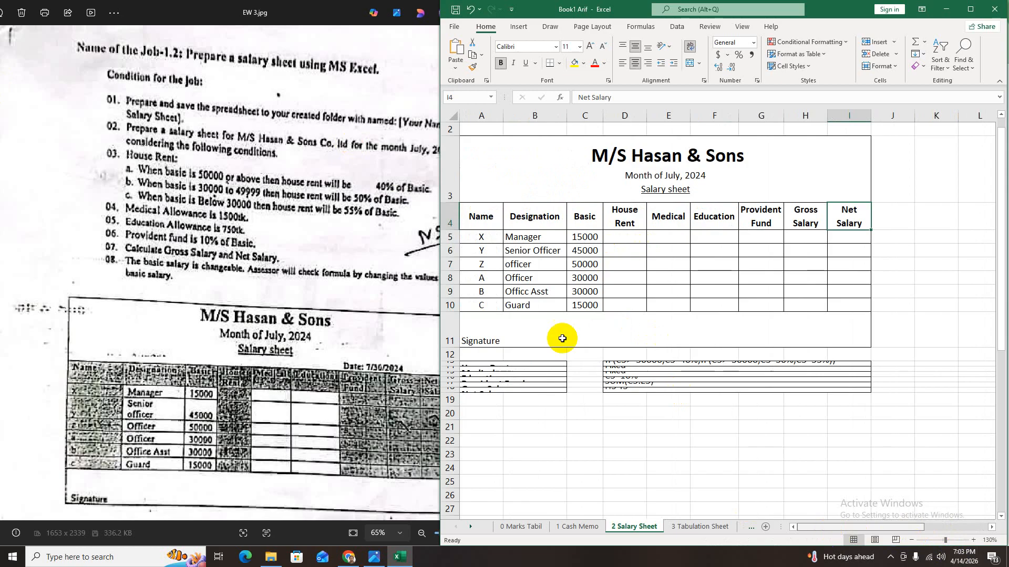
Copy the heading row A4:I4 of the salary table and paste it starting at cell L4
drag(484, 221, 853, 220)
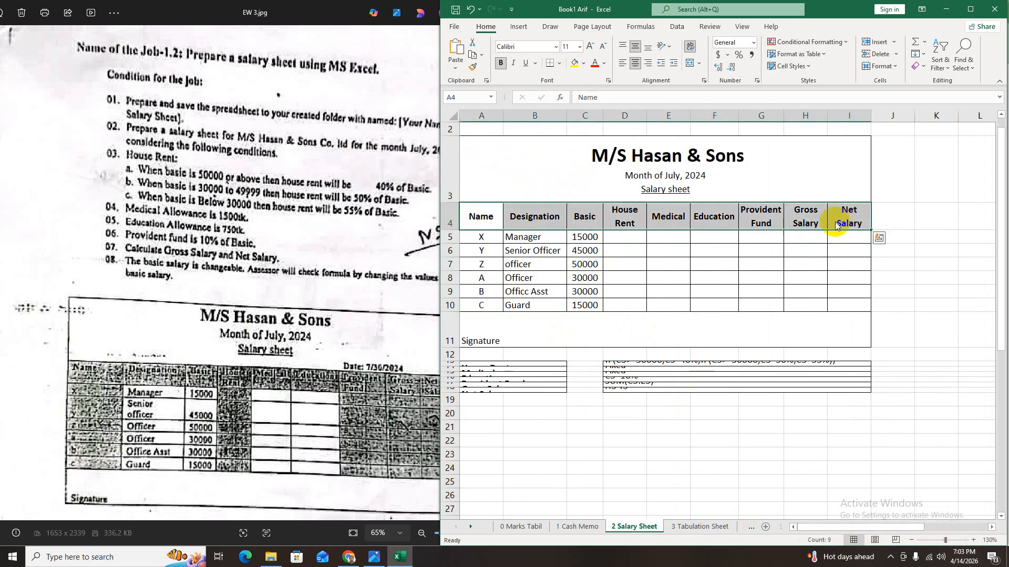
right_click(839, 221)
click(863, 245)
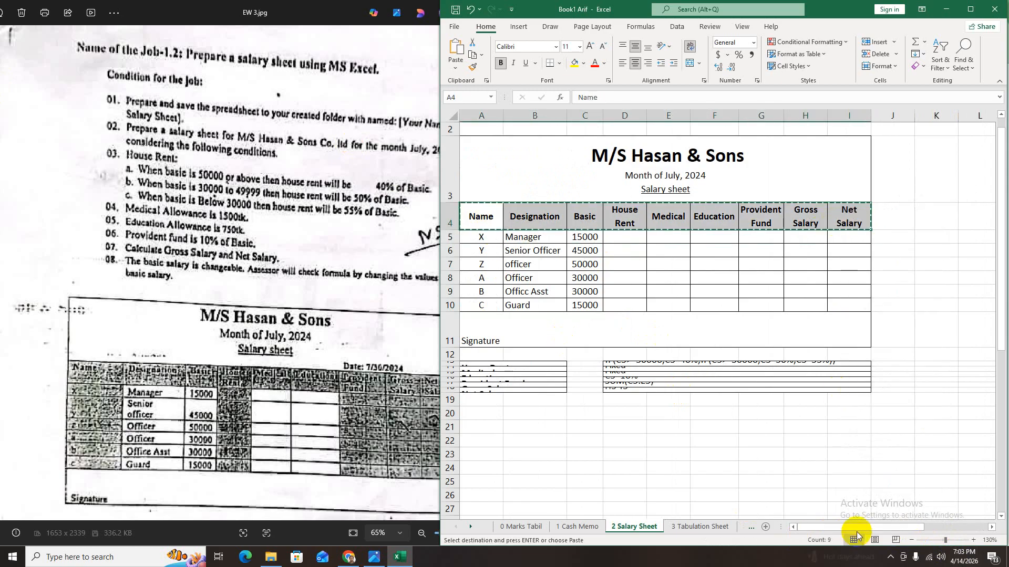
drag(864, 528, 939, 525)
click(702, 220)
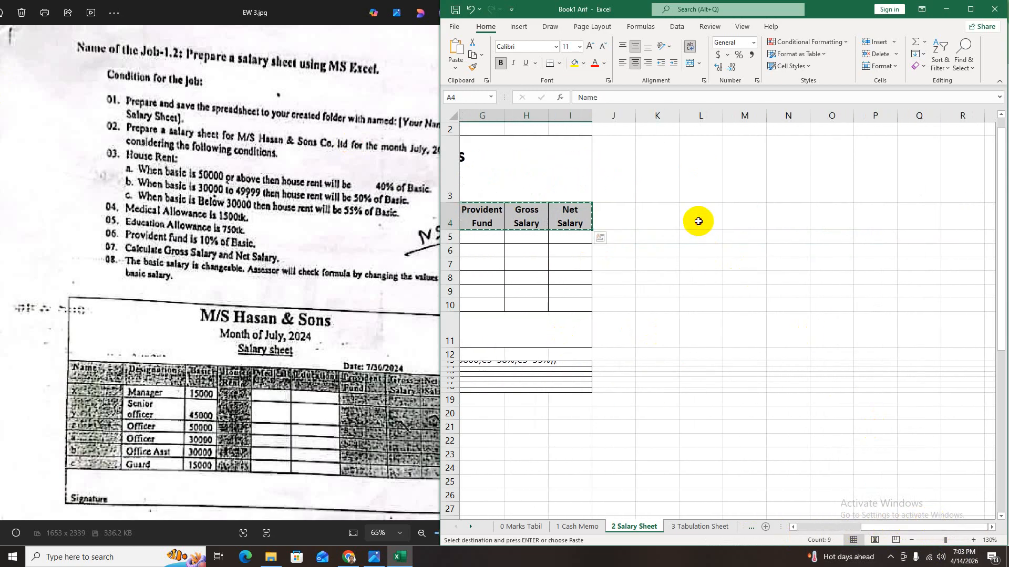
right_click(702, 221)
click(725, 275)
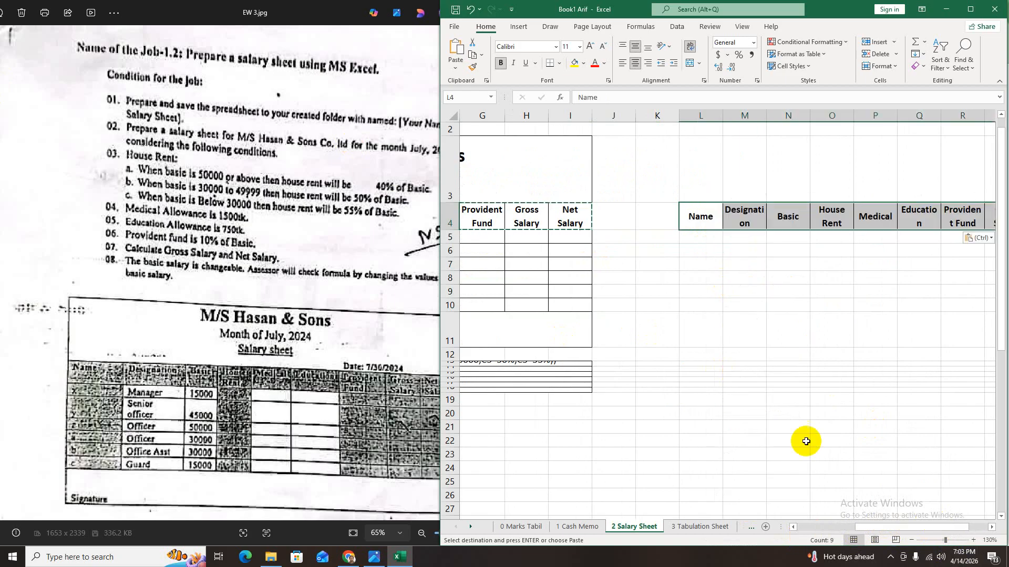
click(830, 468)
drag(878, 530, 895, 527)
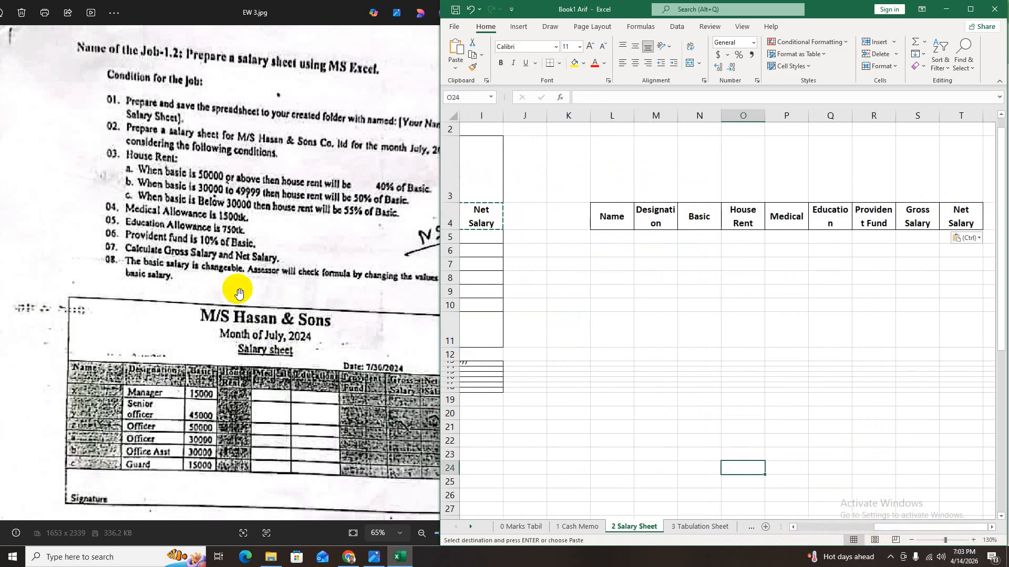
Merge and center cells L3:T3 above the copied heading row
click(610, 173)
drag(610, 173, 959, 175)
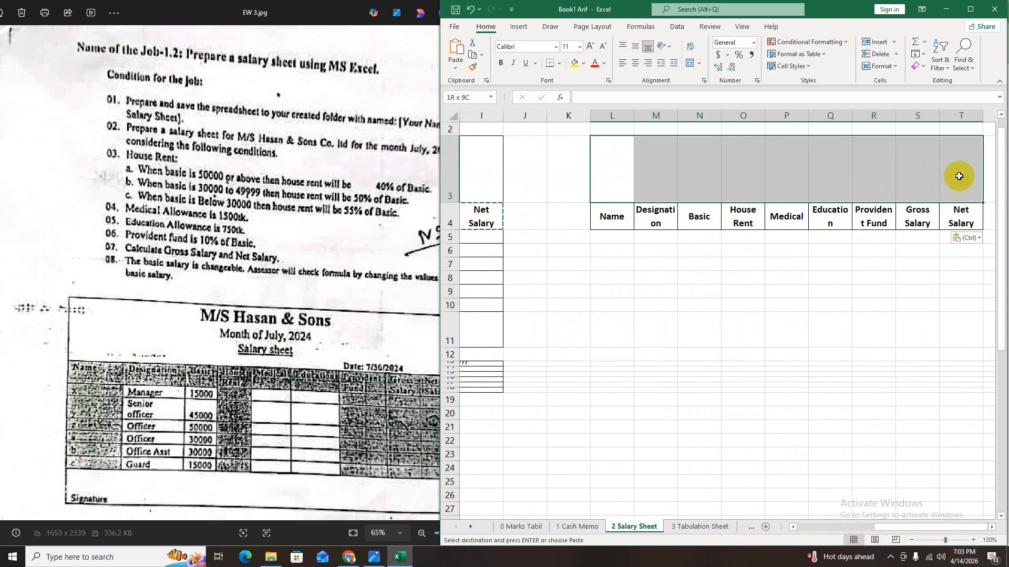
click(690, 63)
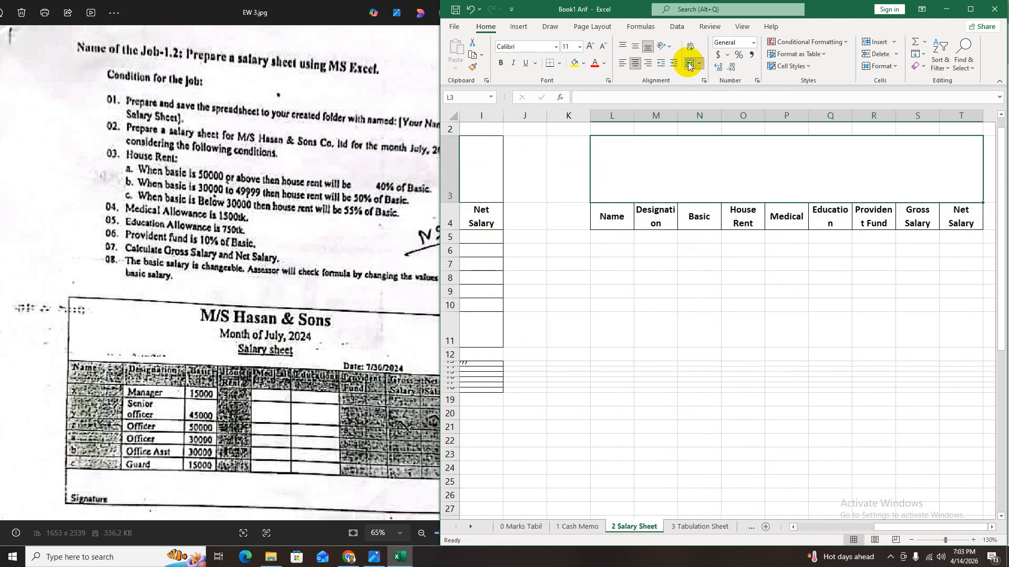
Enter the title "M/S Hasan & Sons" in the merged cell L3 and set its font size to 20
double_click(676, 166)
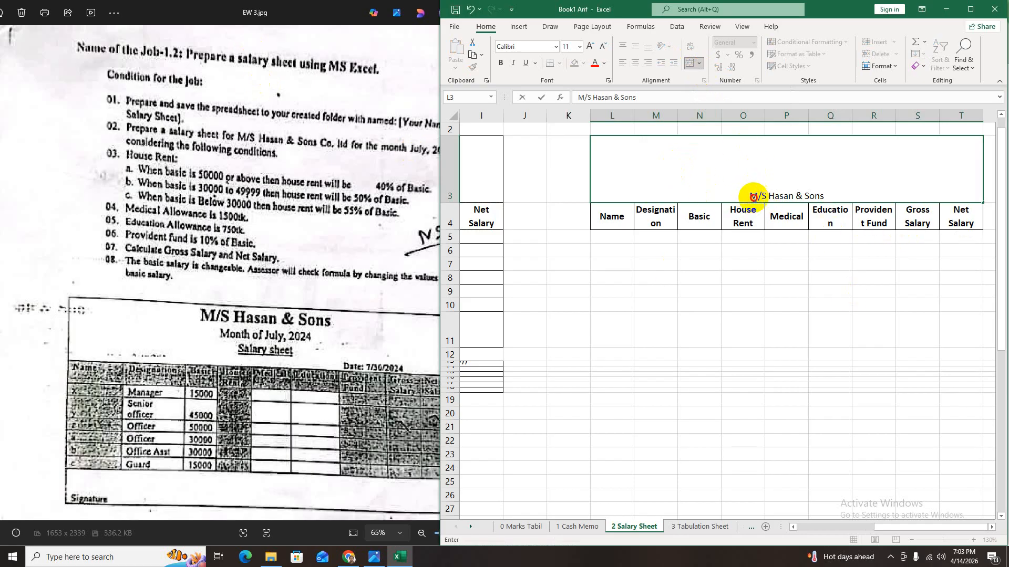
drag(753, 197, 824, 198)
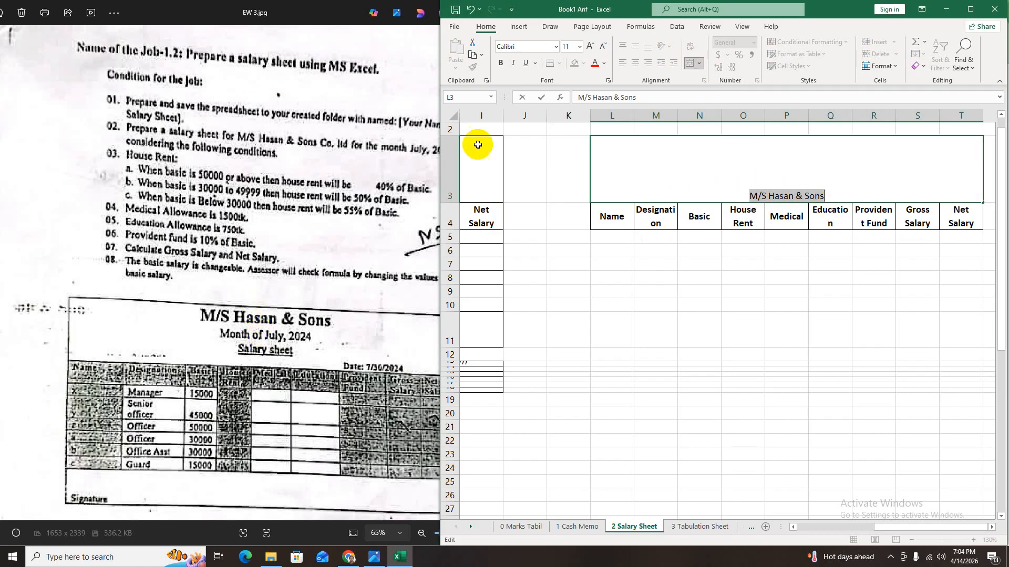
click(579, 47)
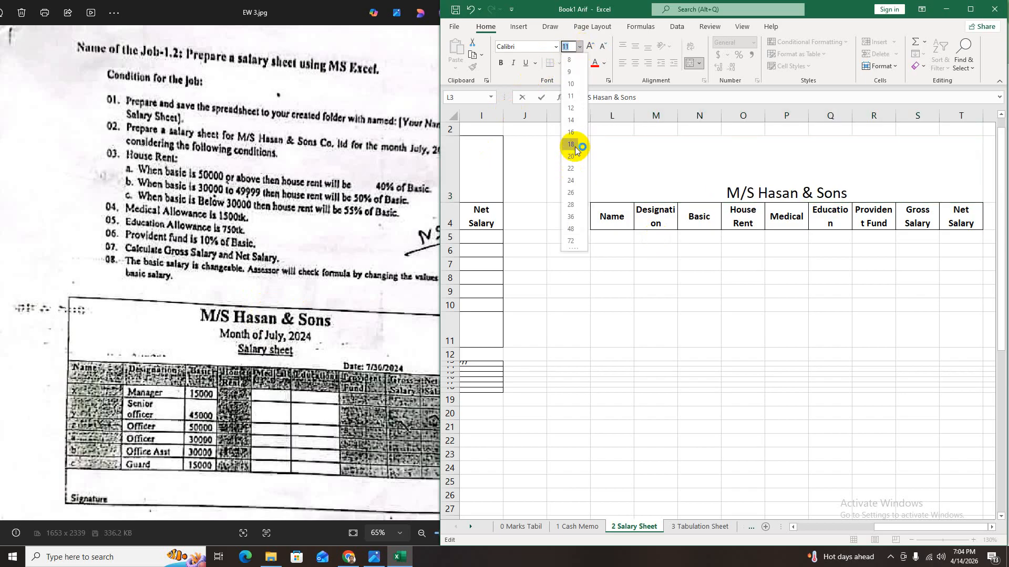
click(576, 154)
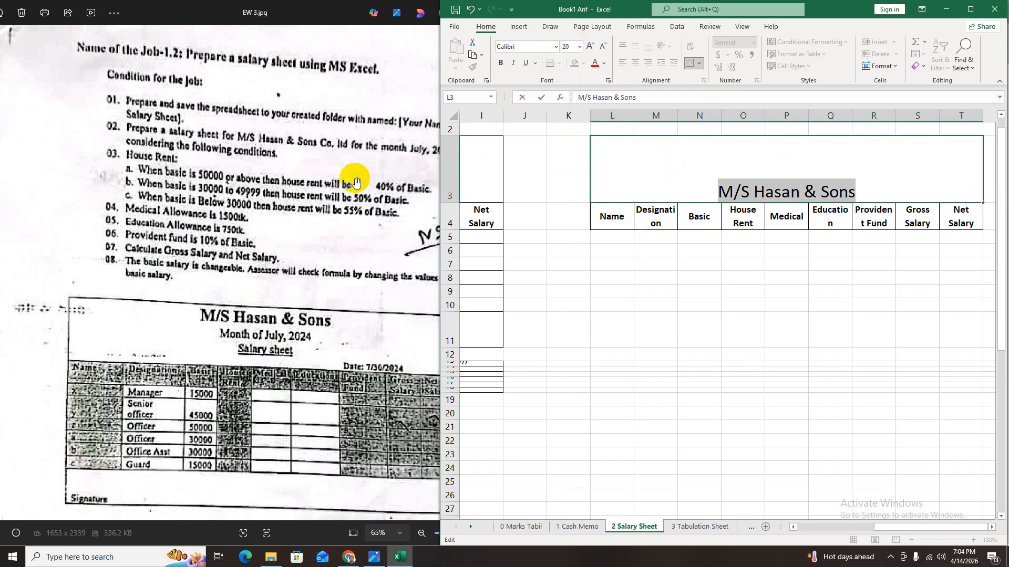
Add the lines "Mont of July" and "Salary" below the title within merged cell L3
click(864, 190)
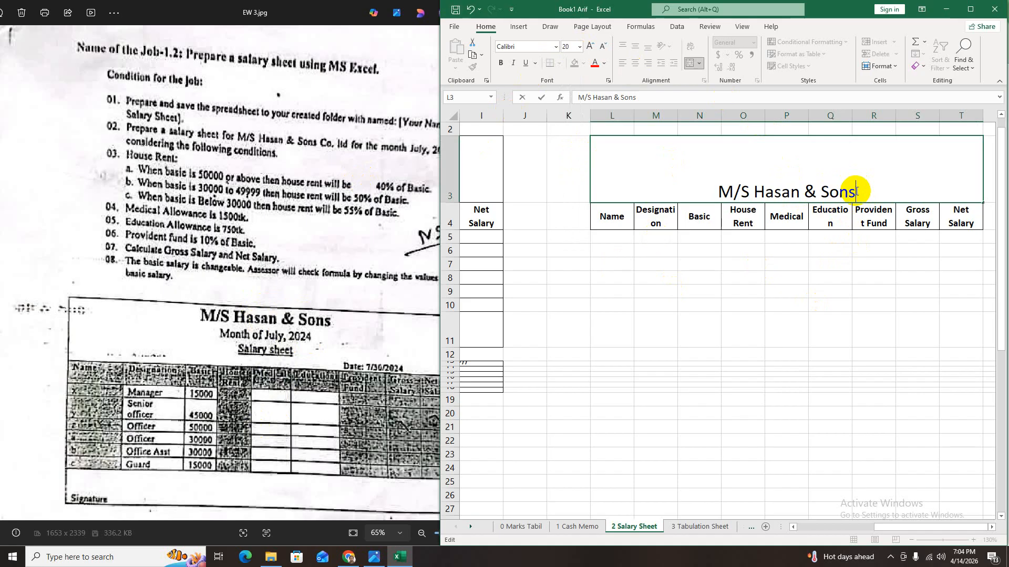
key(alt)
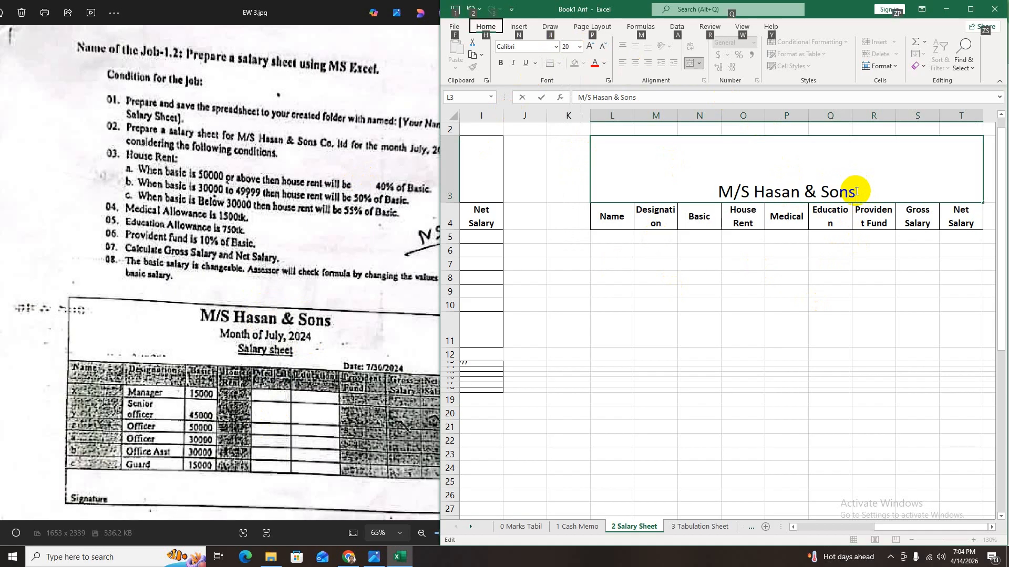
key(alt)
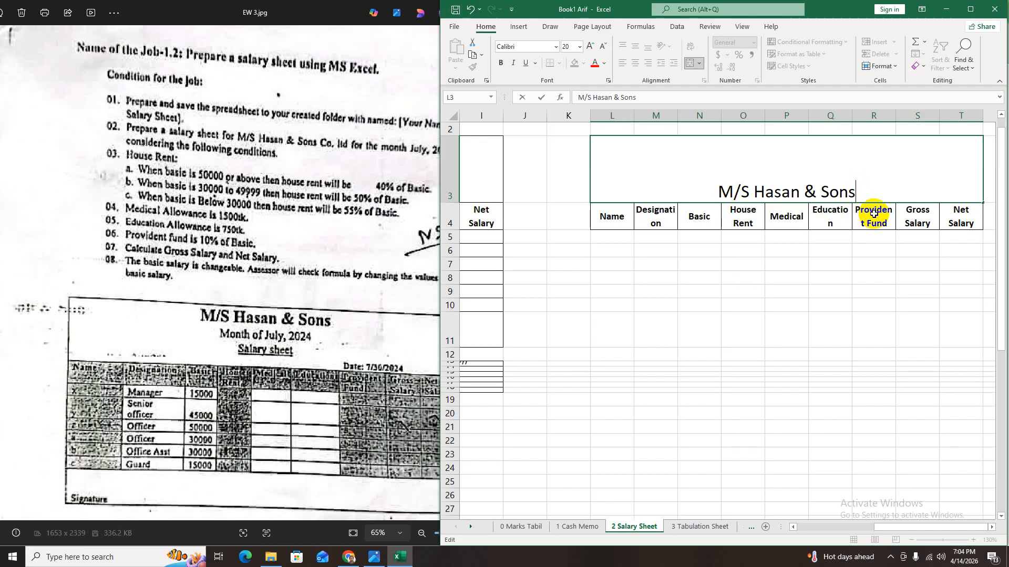
key(alt+Return)
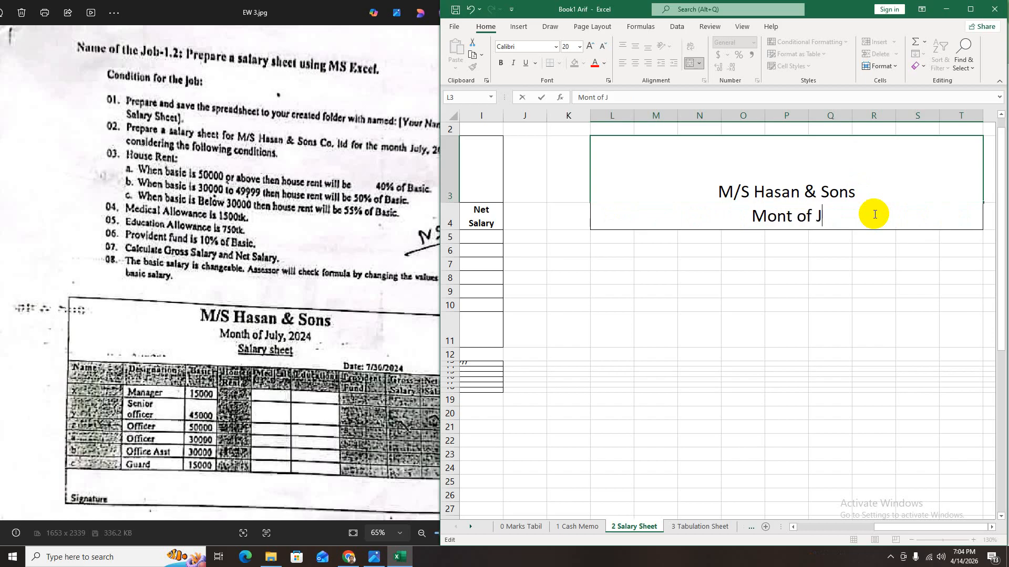
text(y )
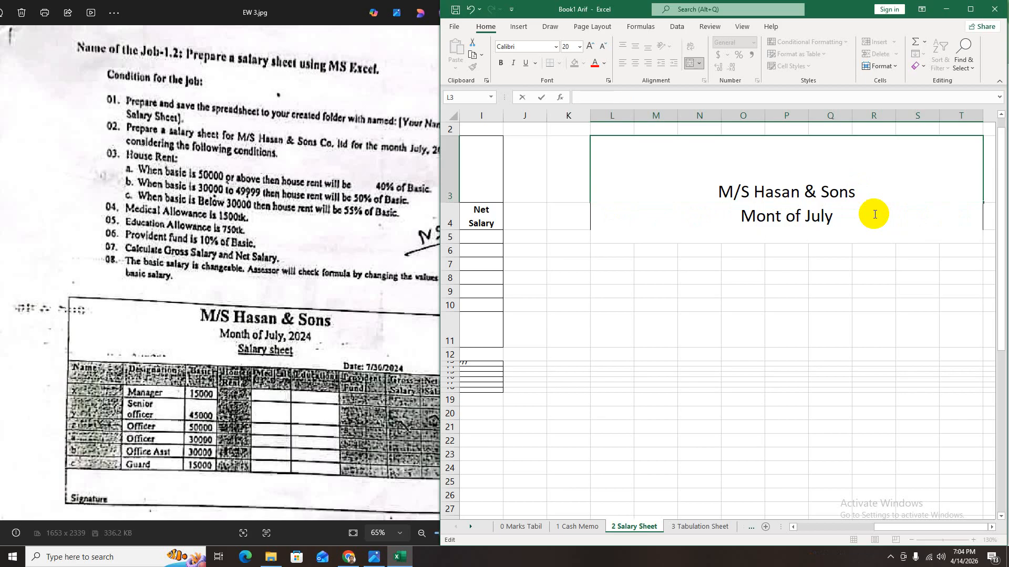
text(Salary)
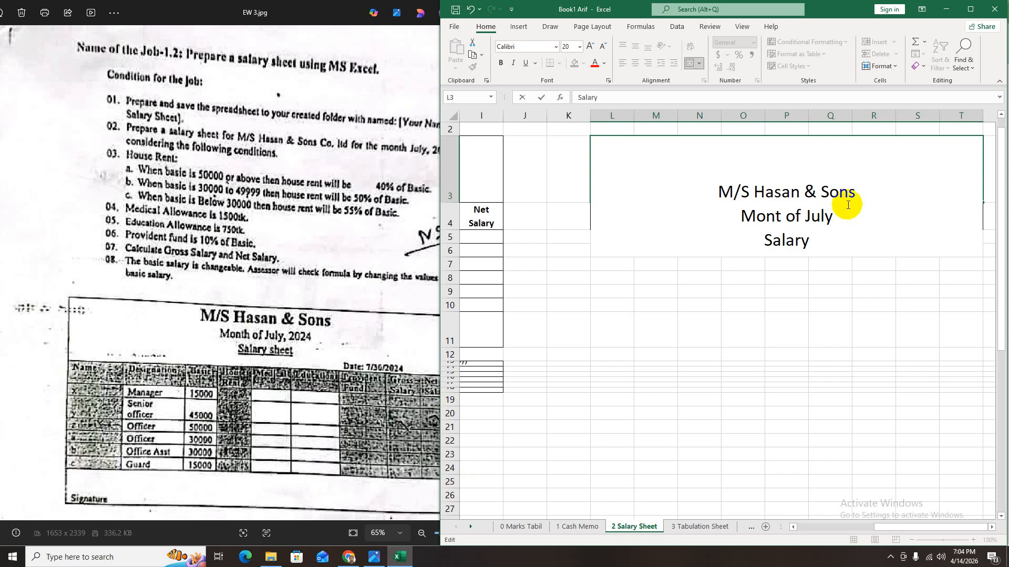
Set the font size of the "Mont of July" and "Salary" lines in L3 to 11
drag(814, 239, 741, 216)
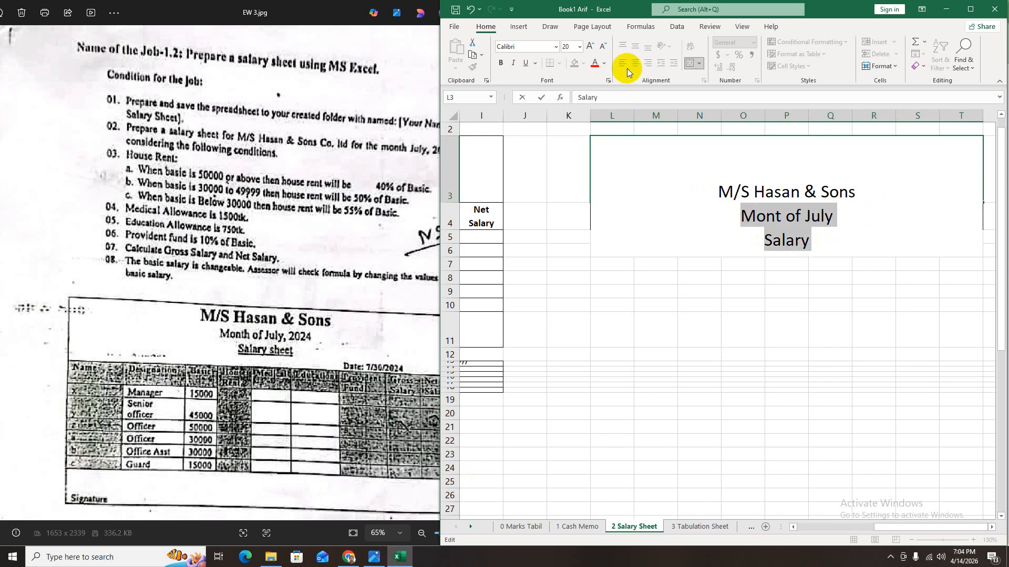
click(579, 46)
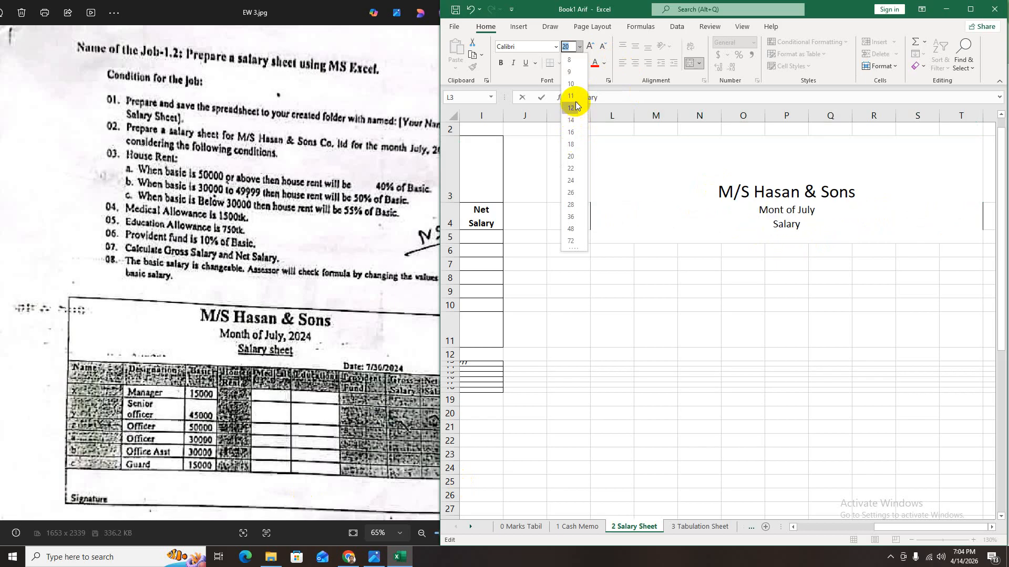
click(571, 95)
click(730, 219)
click(774, 180)
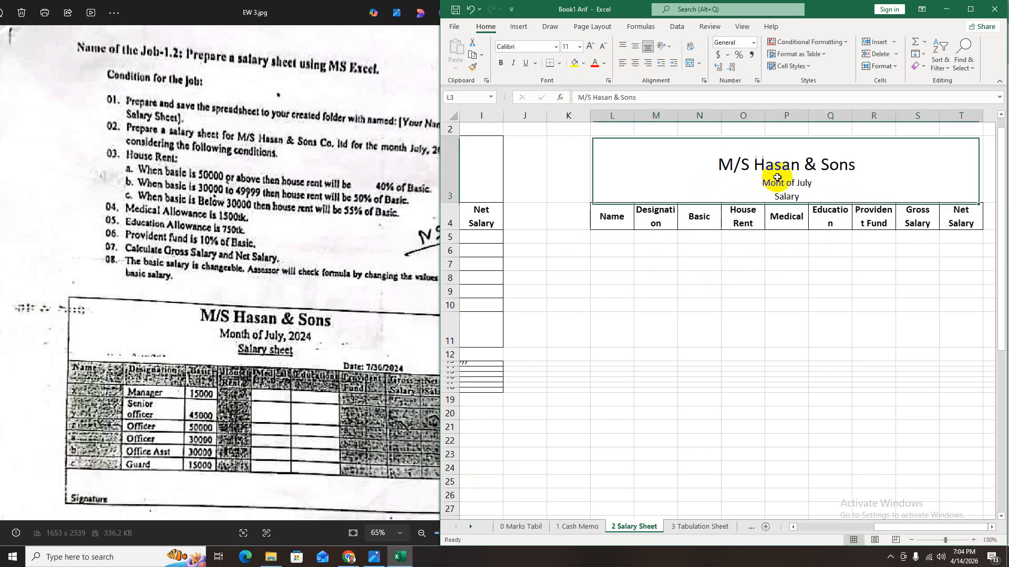
Examine the original salary table in columns A to I and the saving and month instructions in the reference image
drag(953, 532, 826, 481)
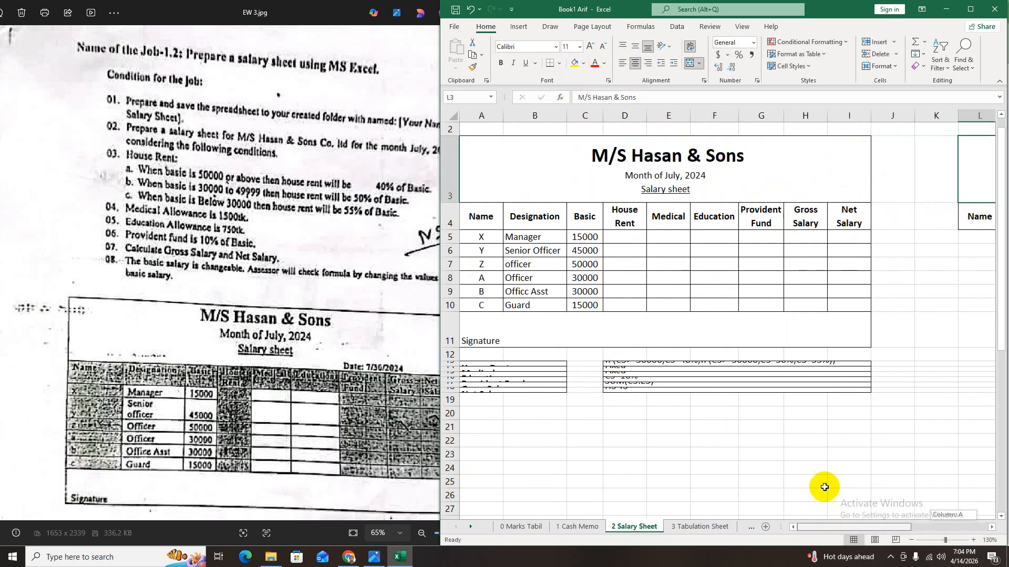
click(738, 187)
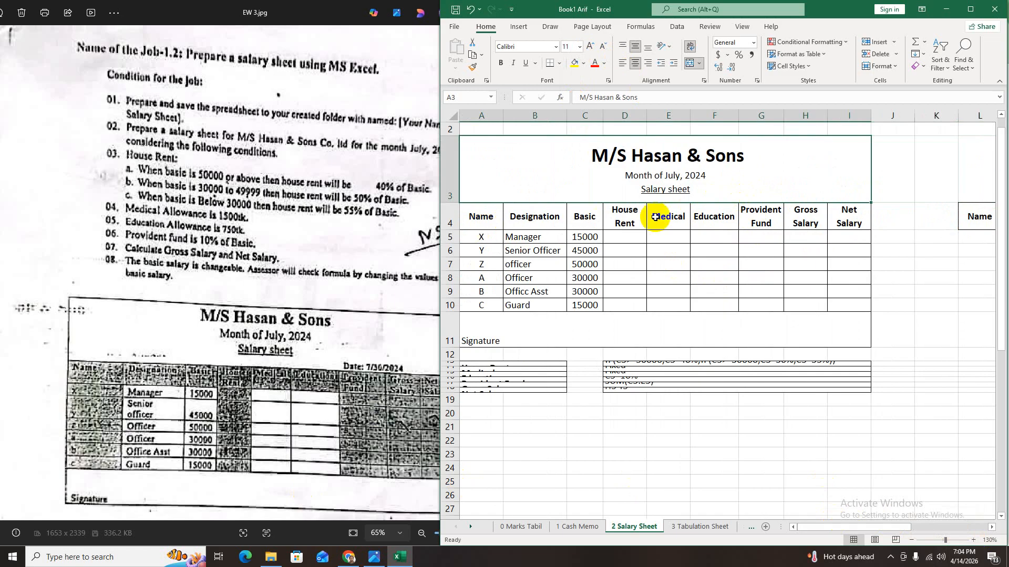
drag(355, 212, 386, 213)
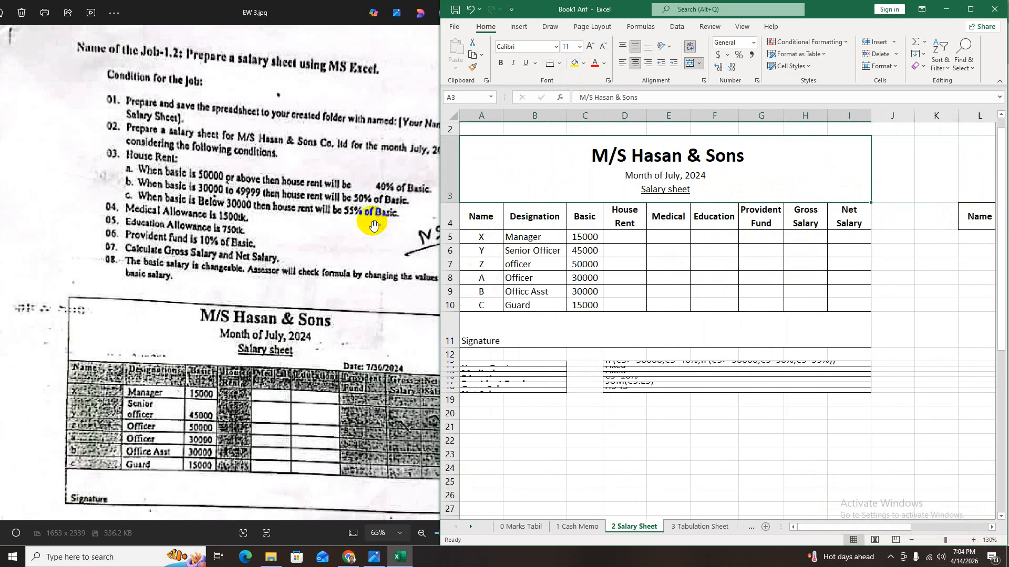
click(620, 237)
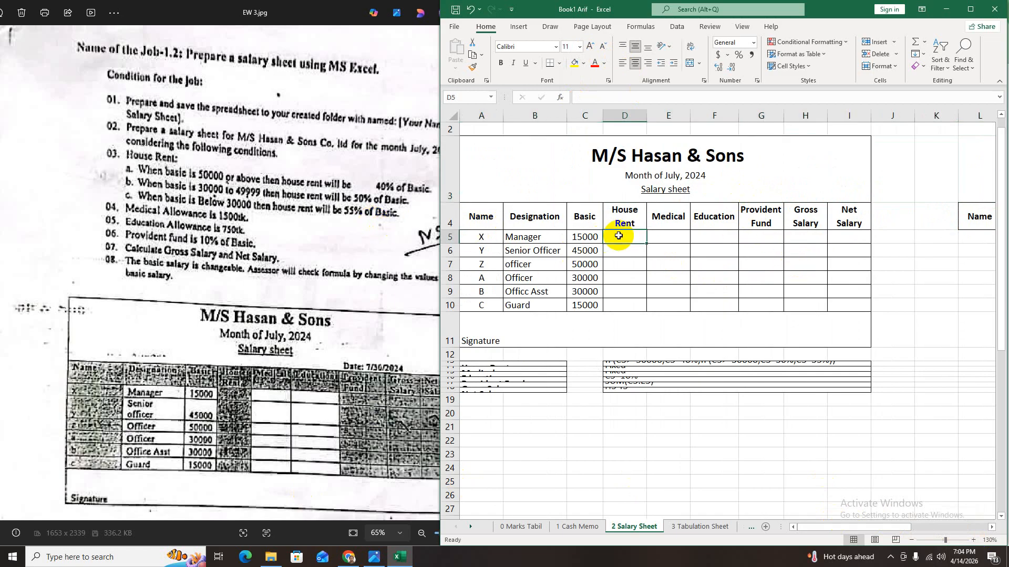
drag(146, 142, 137, 157)
click(273, 202)
drag(152, 111, 121, 123)
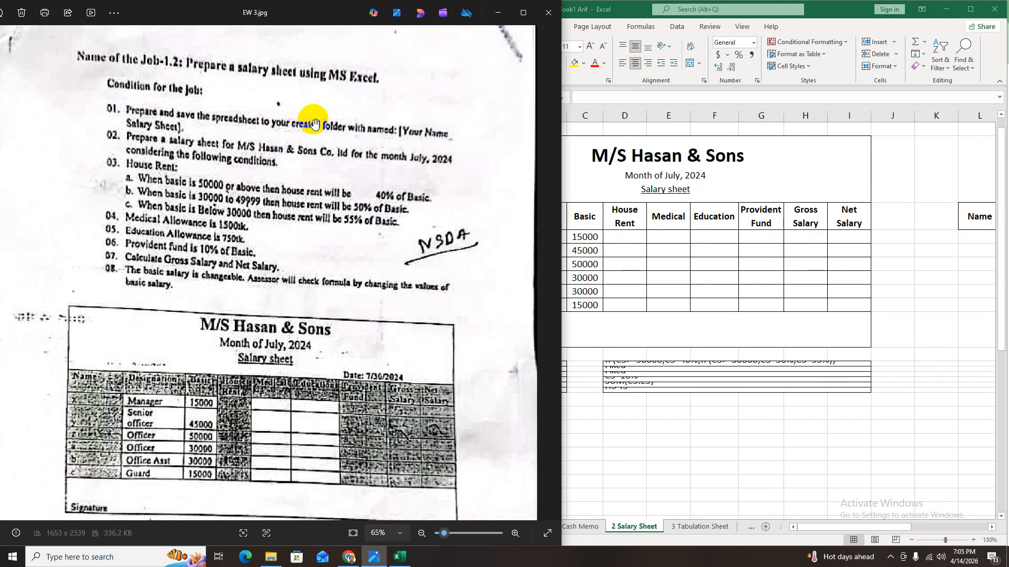
drag(382, 130, 398, 135)
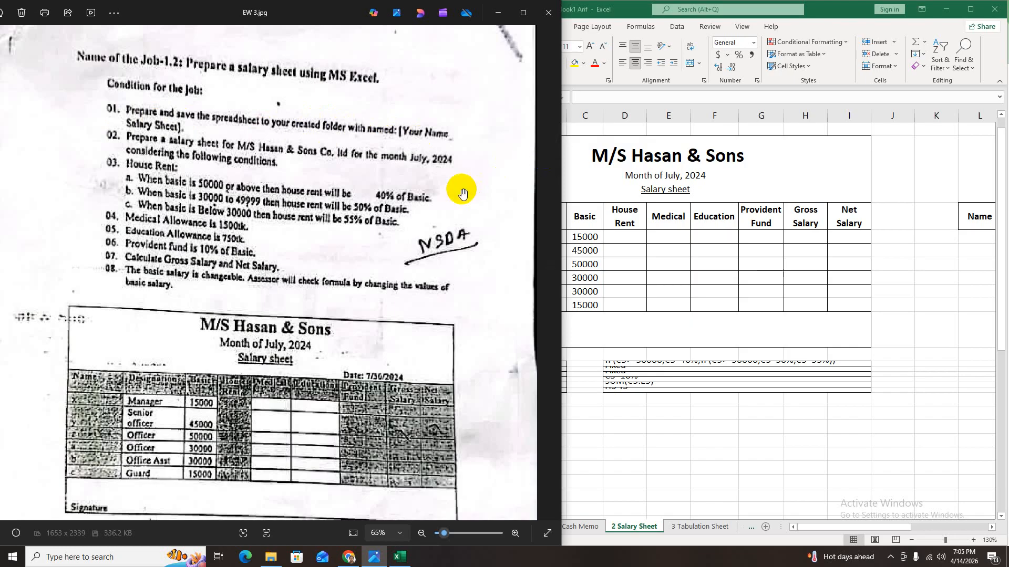
click(763, 207)
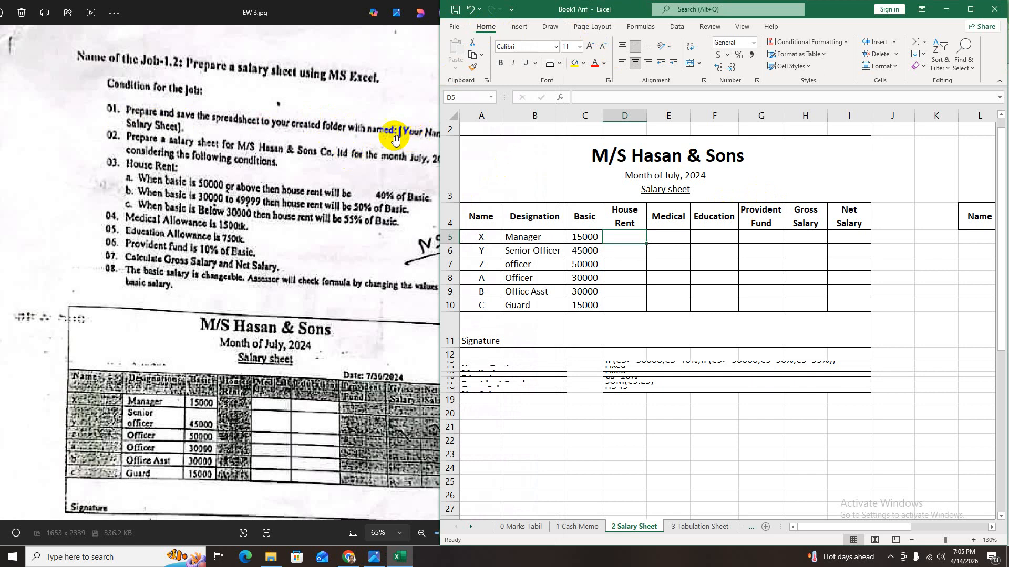
Save a copy of the workbook under its existing file name in folder 78 on the Desktop
click(454, 27)
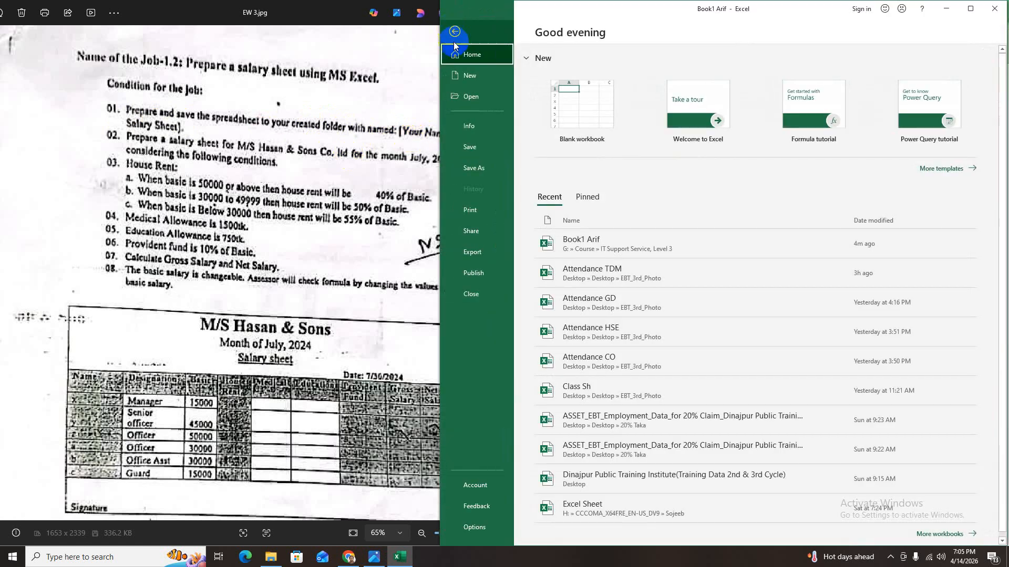
click(468, 169)
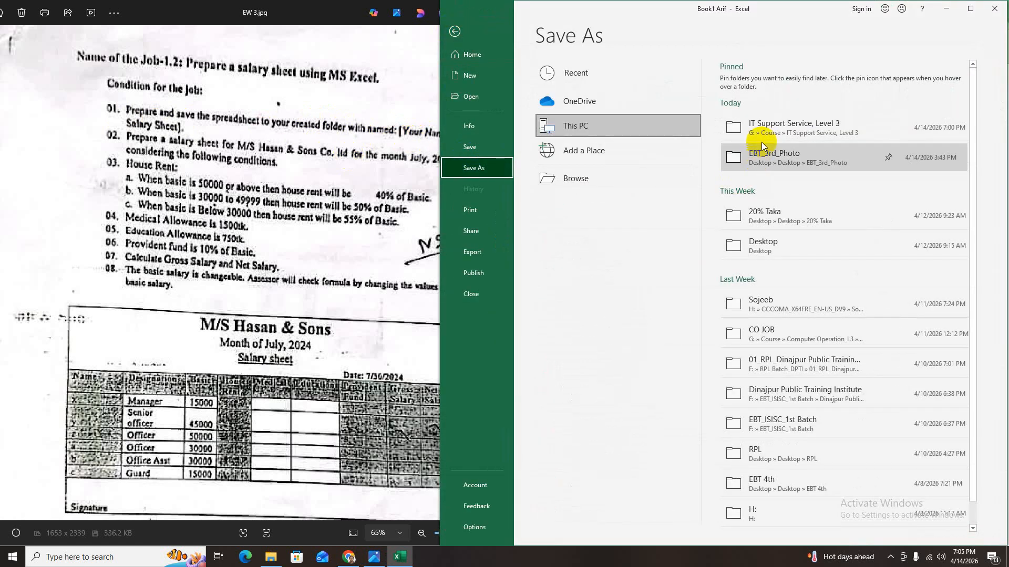
click(763, 262)
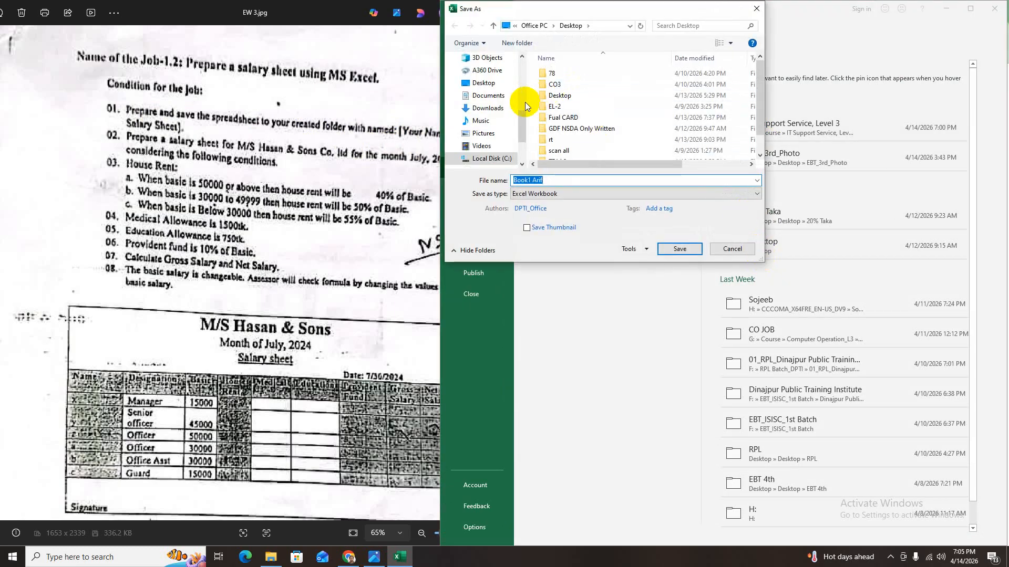
click(484, 82)
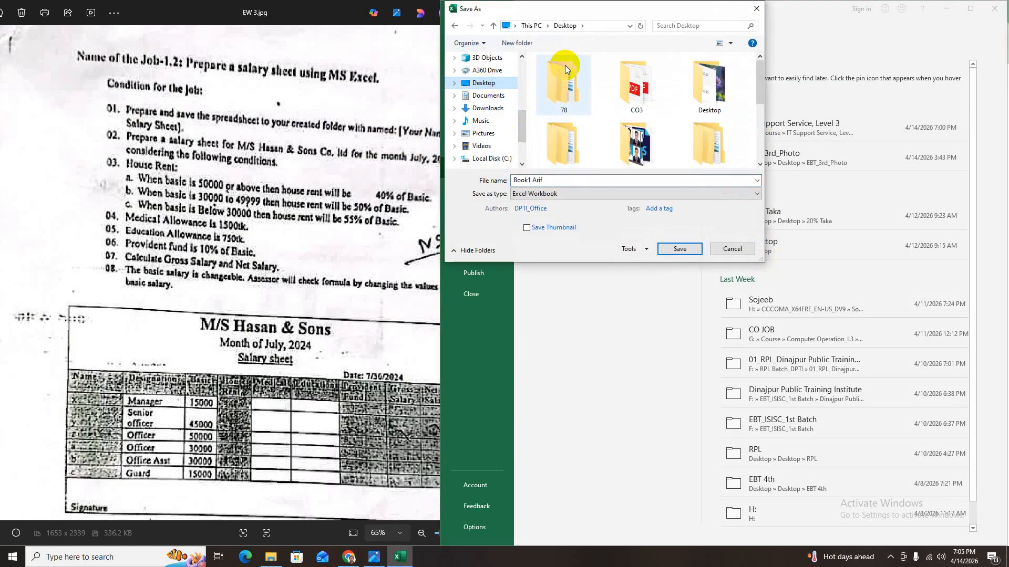
double_click(572, 92)
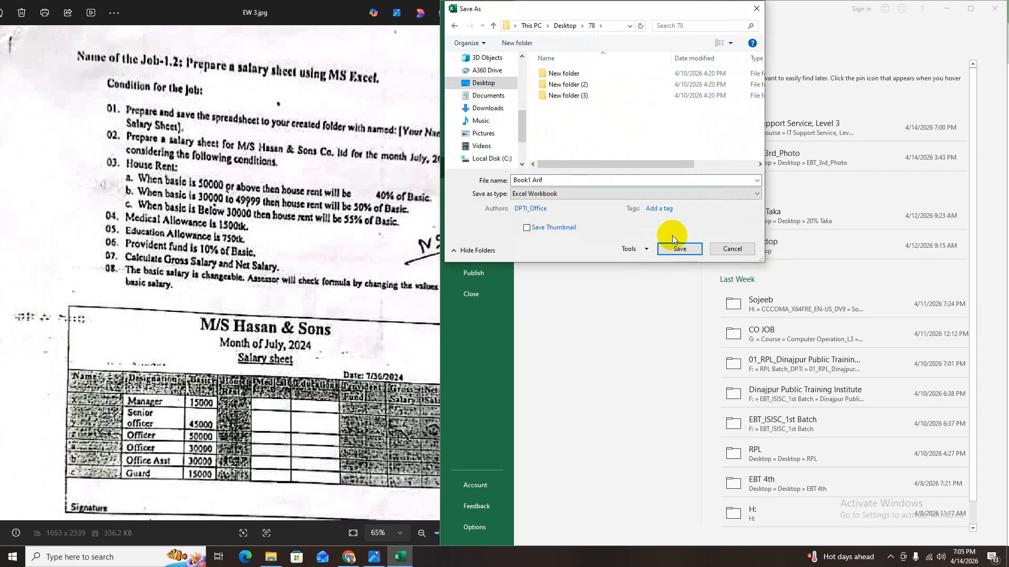
click(677, 249)
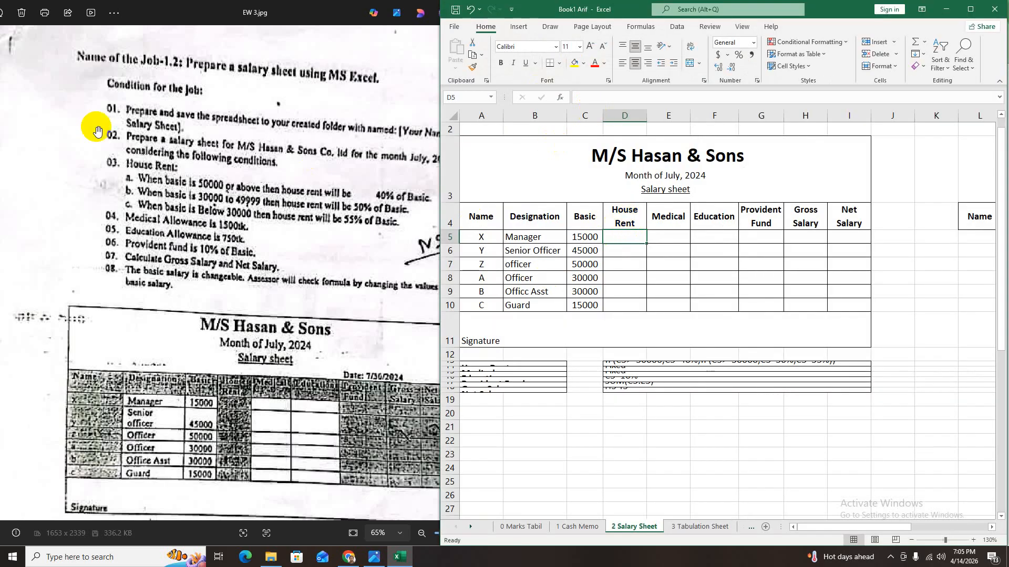
Examine the house rent conditions in the reference image together with the basic salaries in C5:C10
click(135, 146)
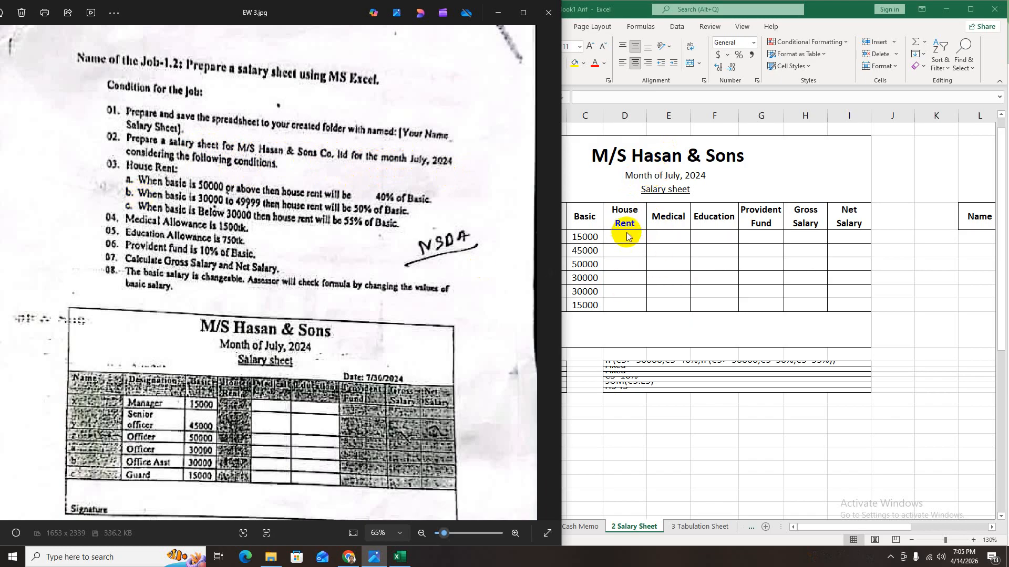
click(609, 258)
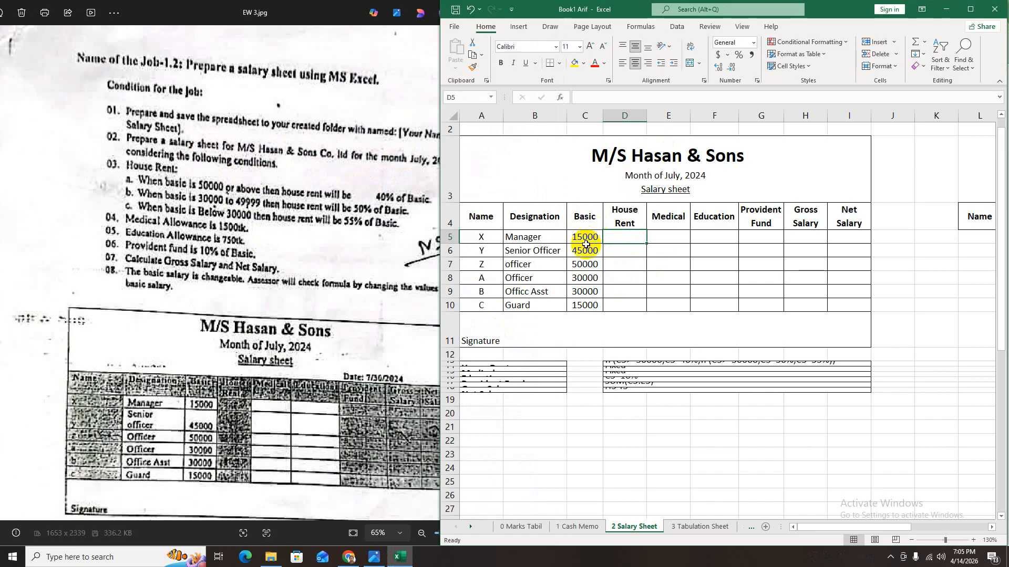
drag(585, 237, 585, 294)
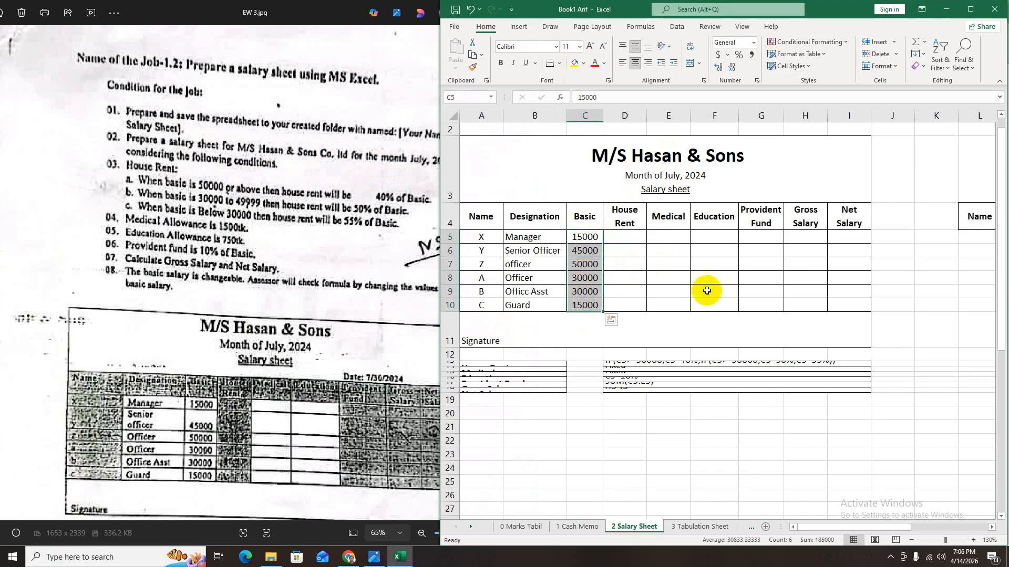
click(654, 263)
click(227, 251)
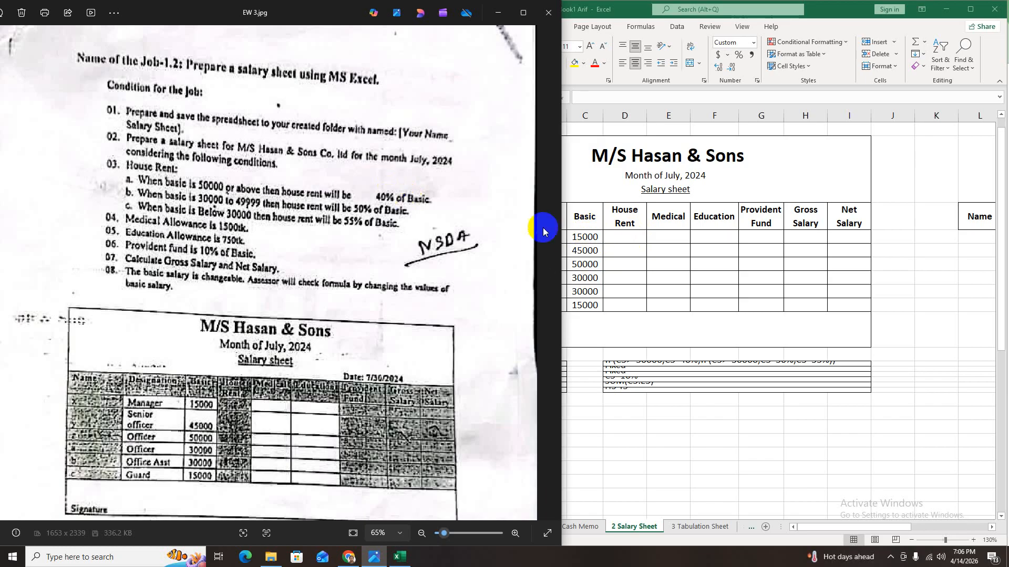
click(594, 237)
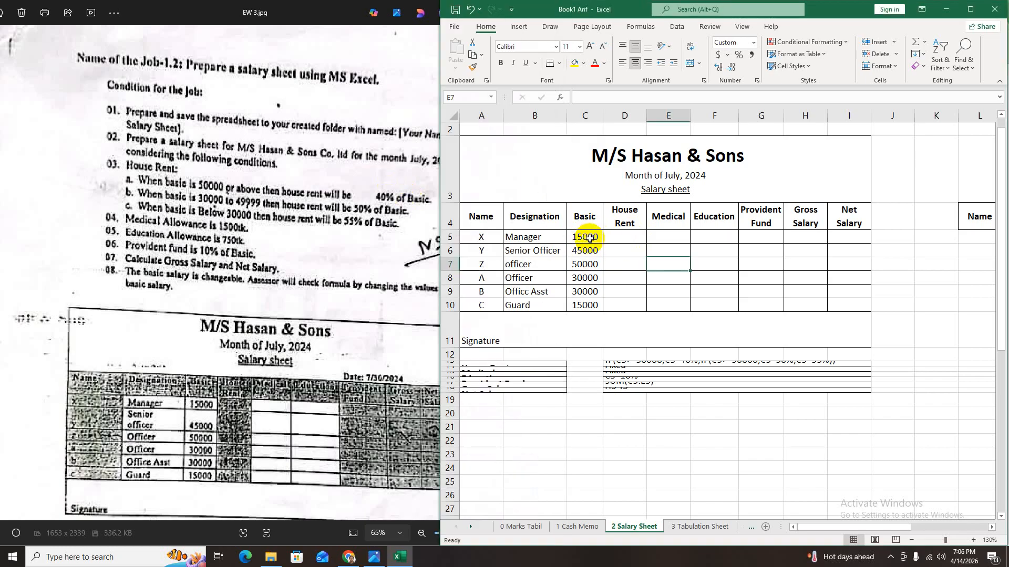
click(585, 238)
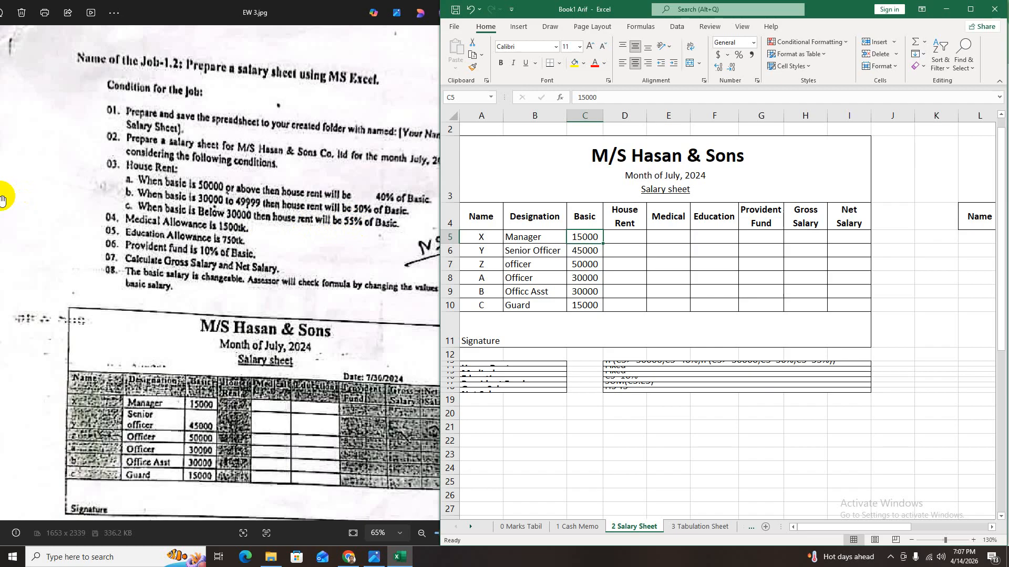
click(626, 243)
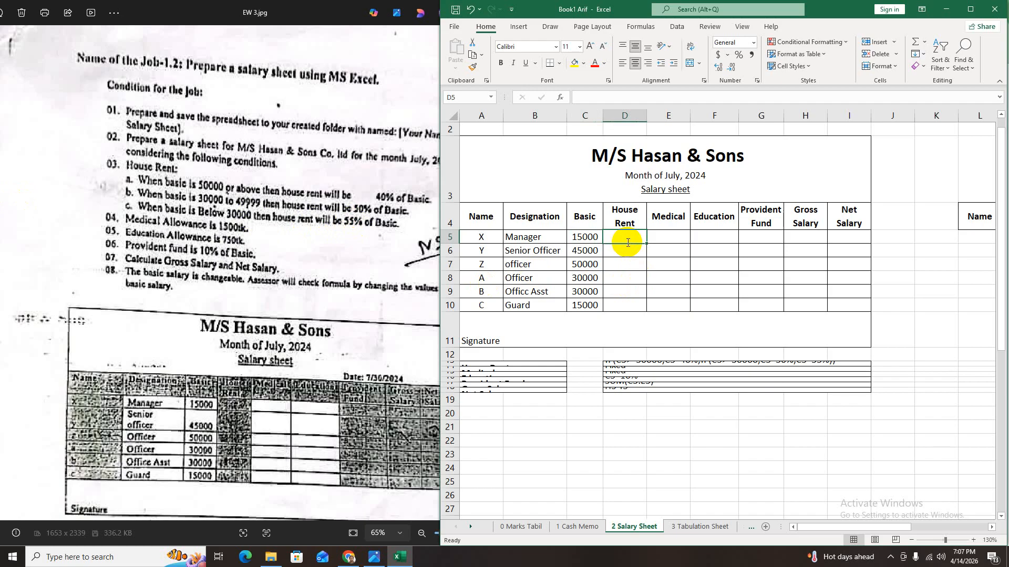
text(=if)
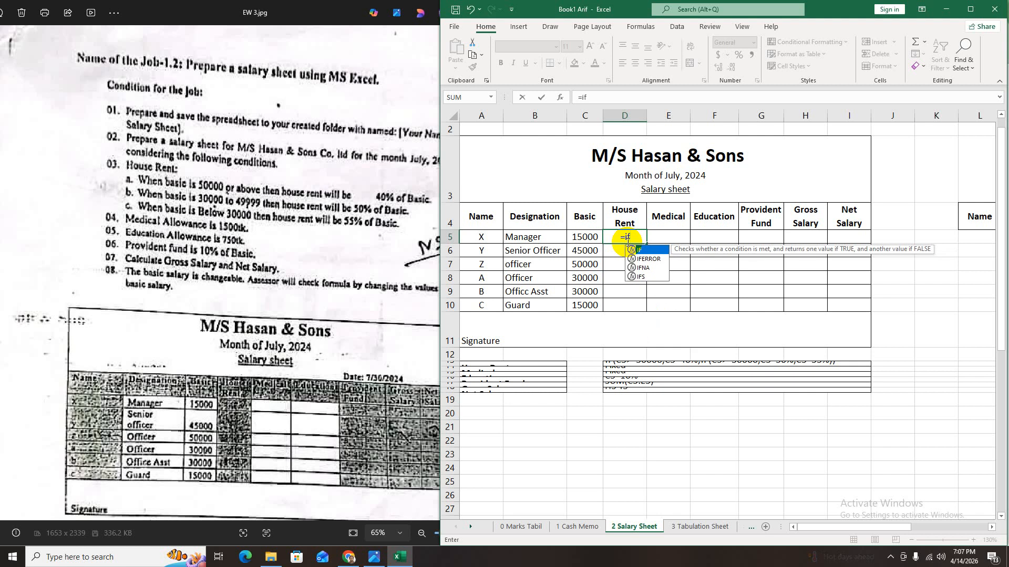
text(()
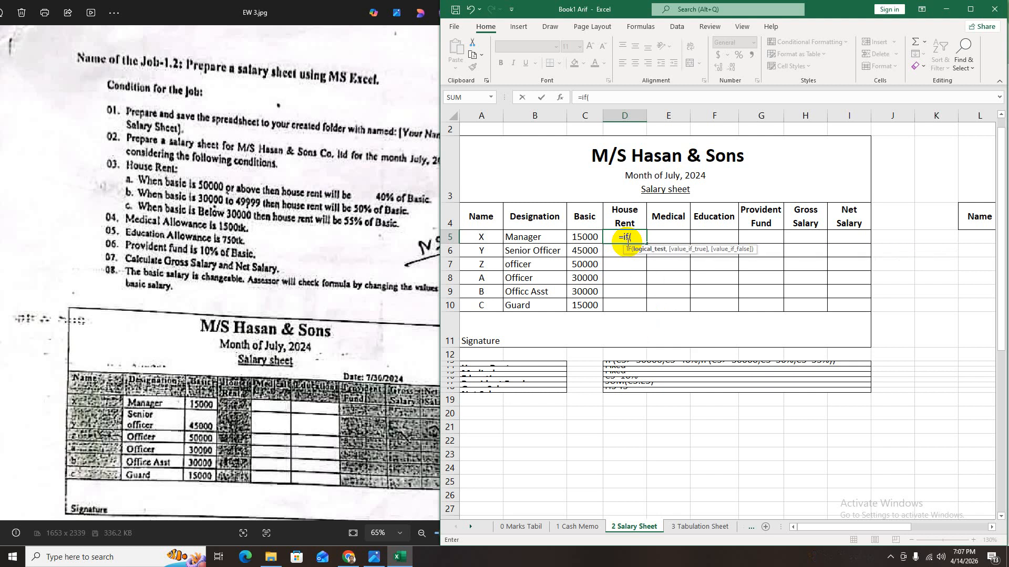
click(592, 237)
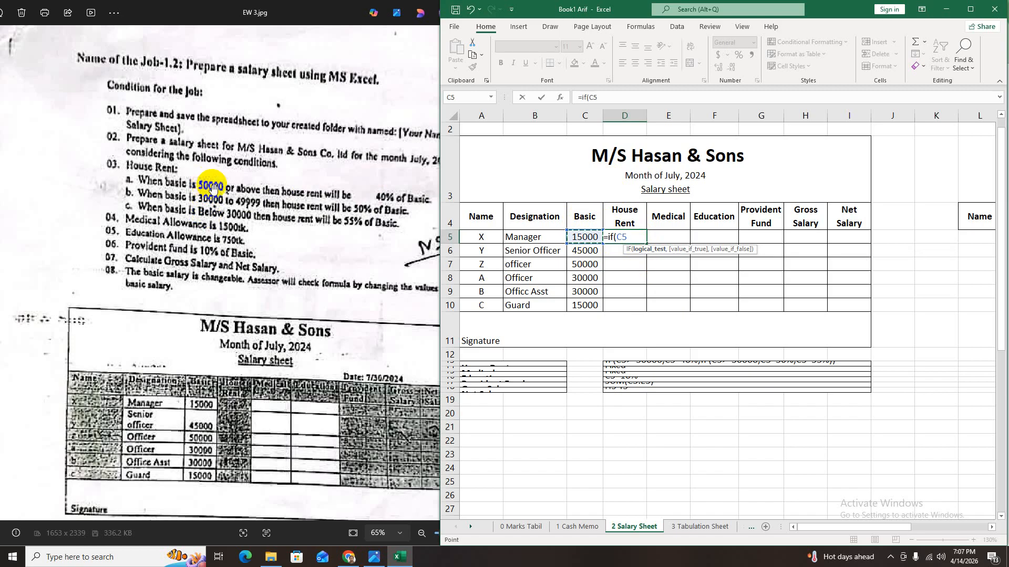
text(>=)
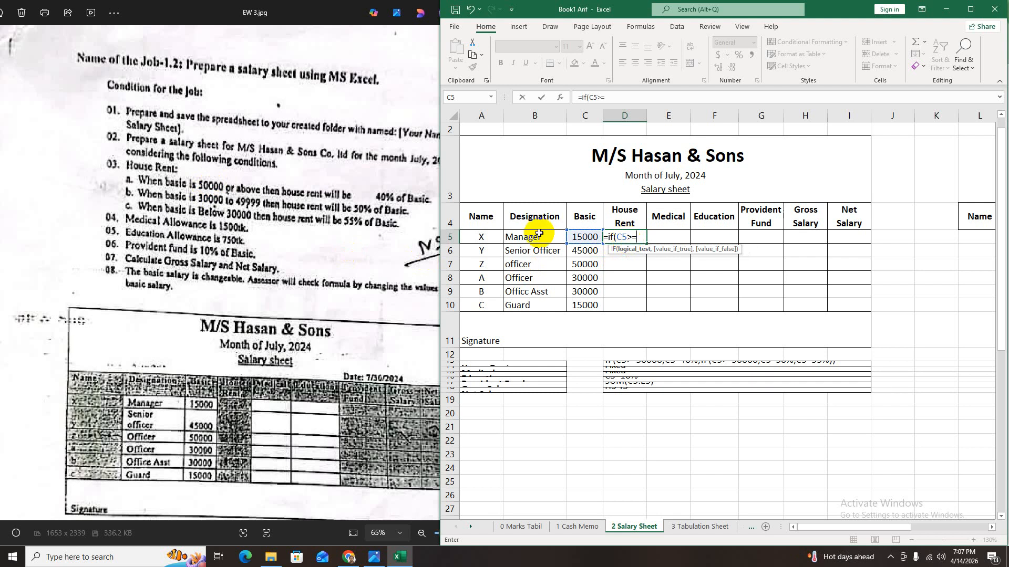
text(50000)
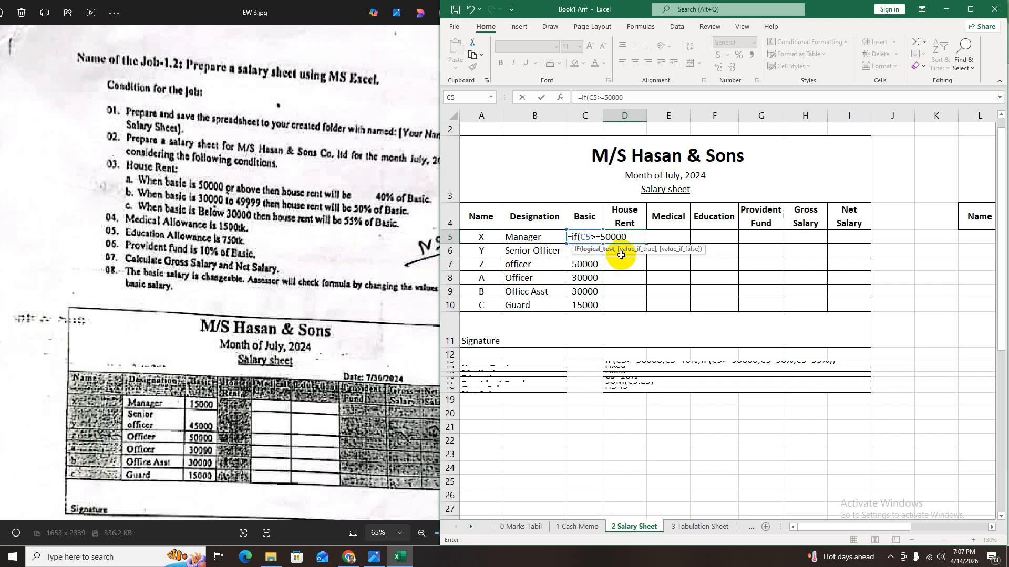
text(,)
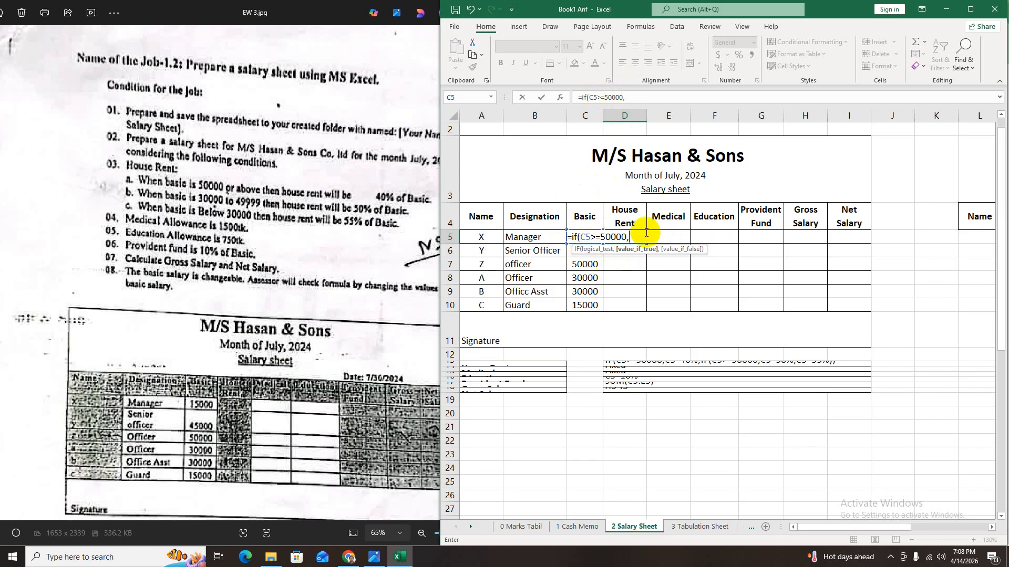
key(Escape)
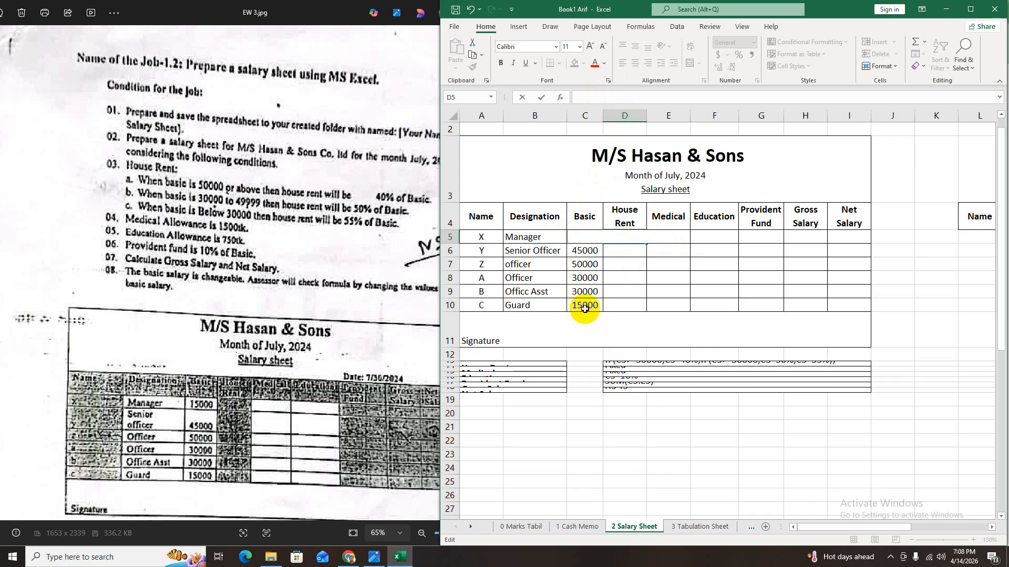
Turn on text wrapping for the salary table range A3:I10
click(500, 153)
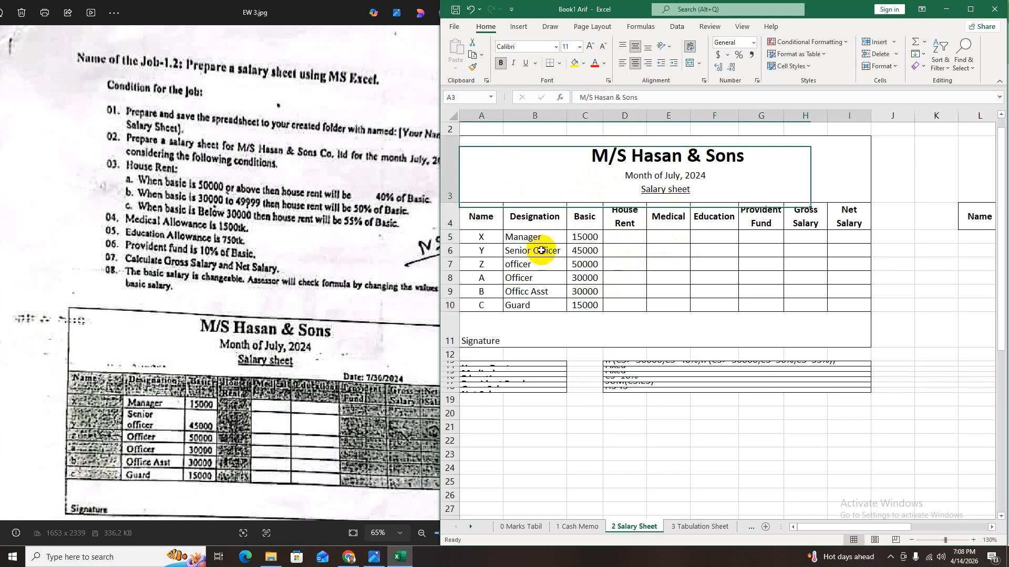
drag(541, 250, 547, 304)
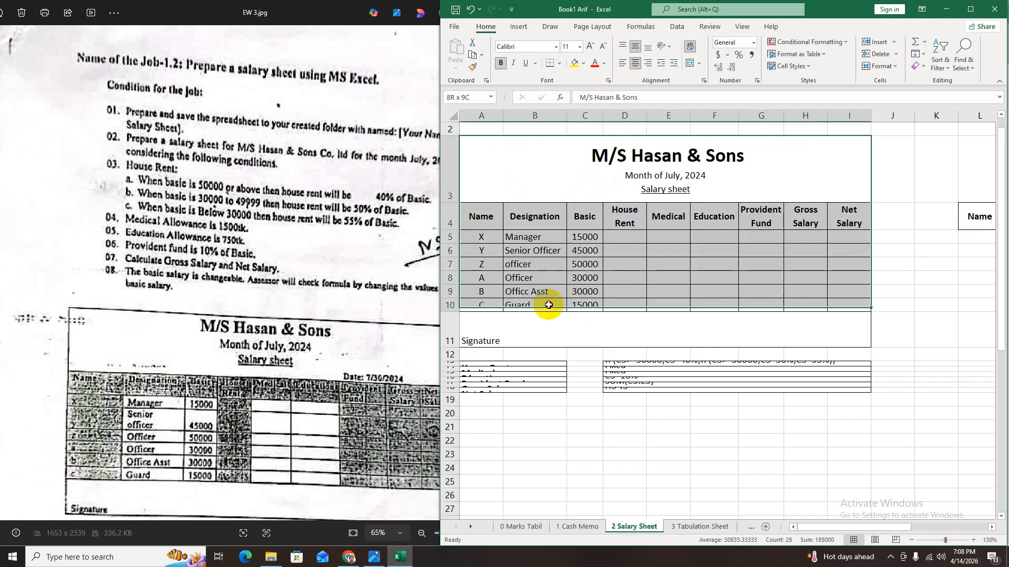
click(688, 49)
click(688, 50)
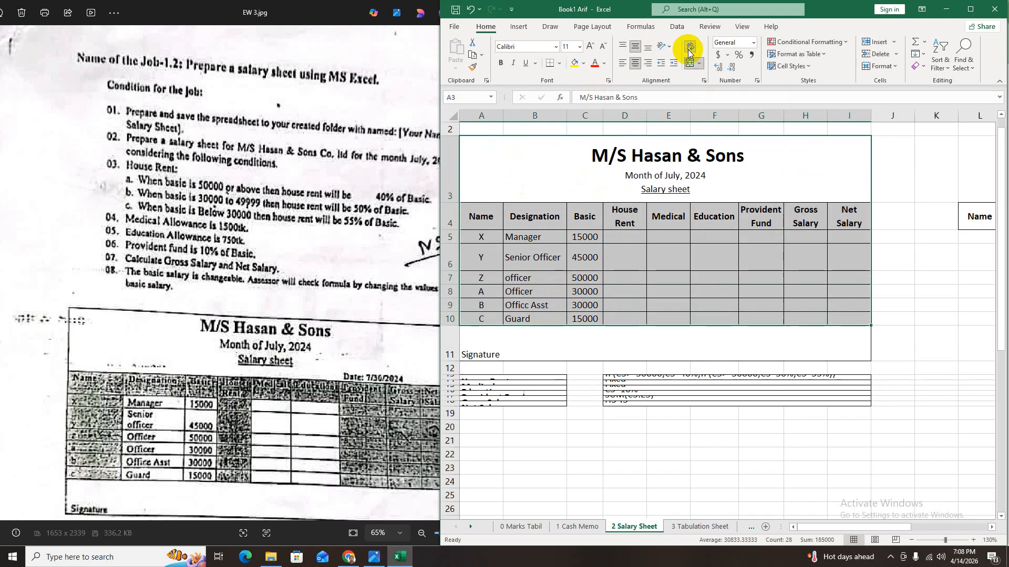
Begin the house rent formula in D5 with an IF function that compares C5 with 50000
double_click(621, 238)
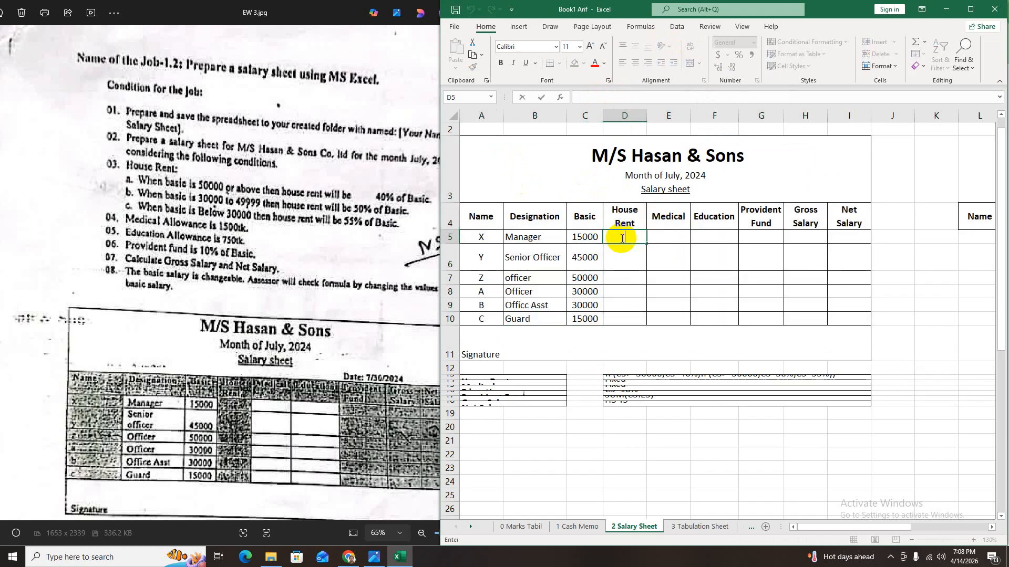
key(Return)
click(631, 234)
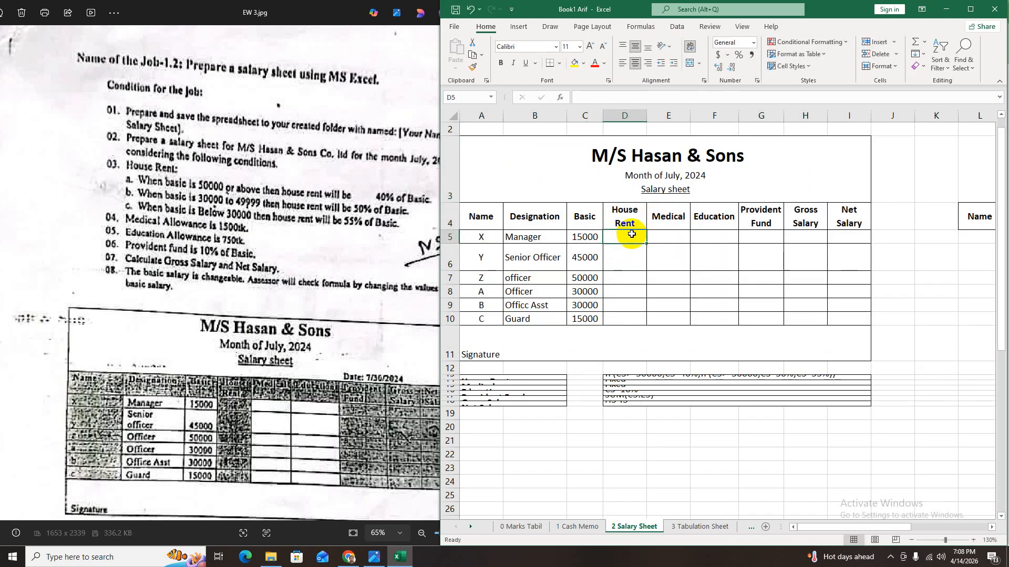
text(=if)
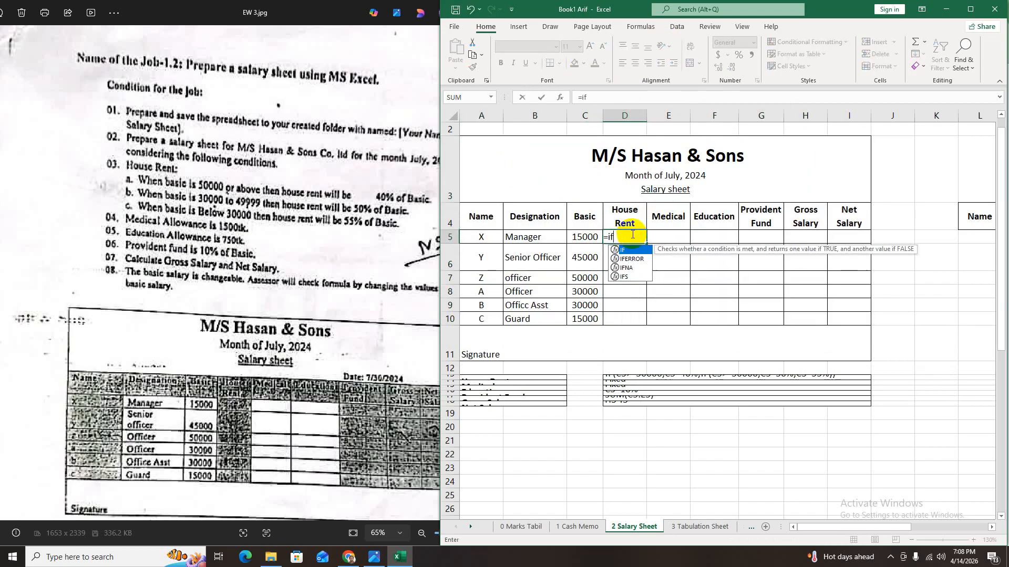
text(()
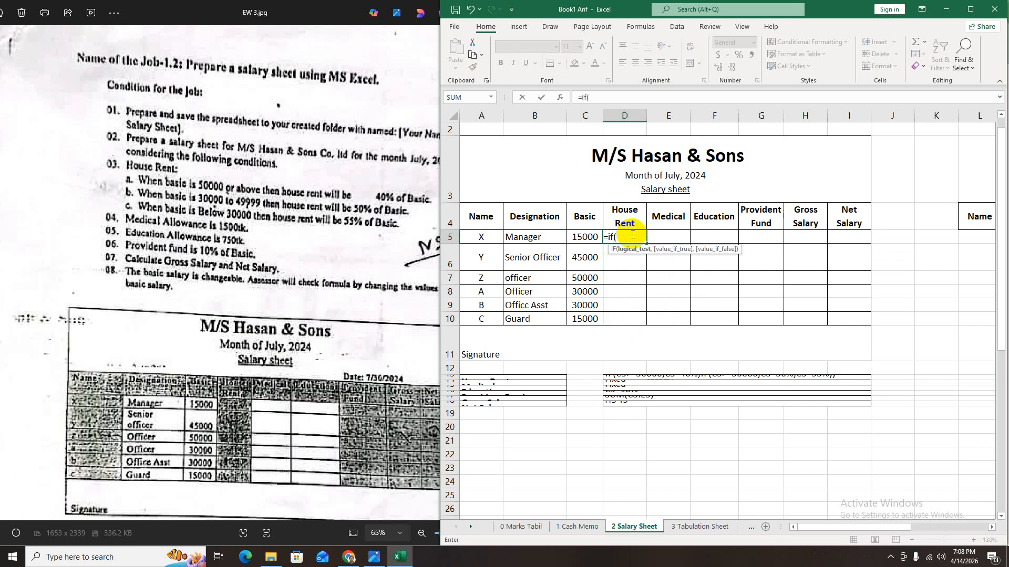
click(584, 237)
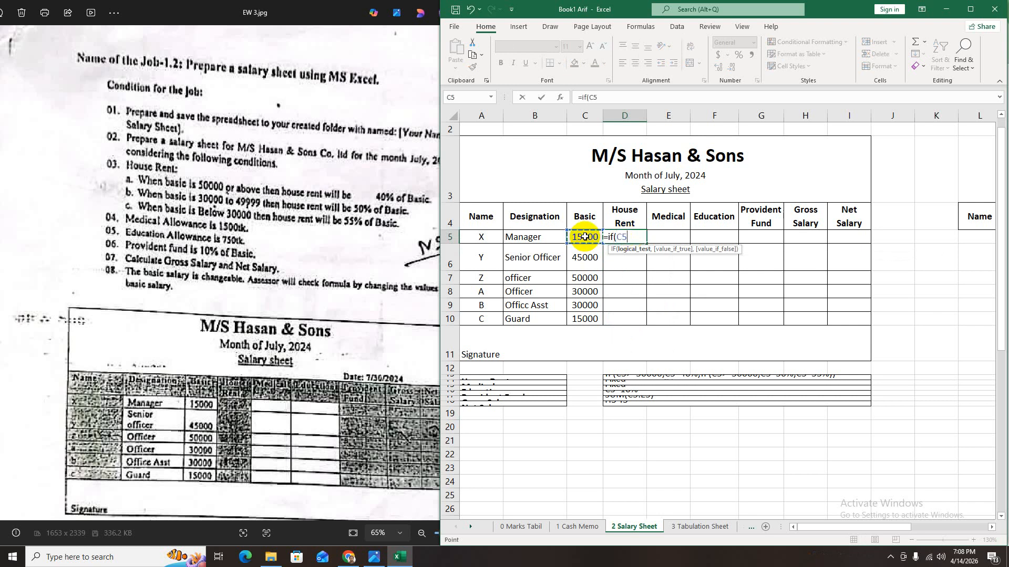
text(.=50000)
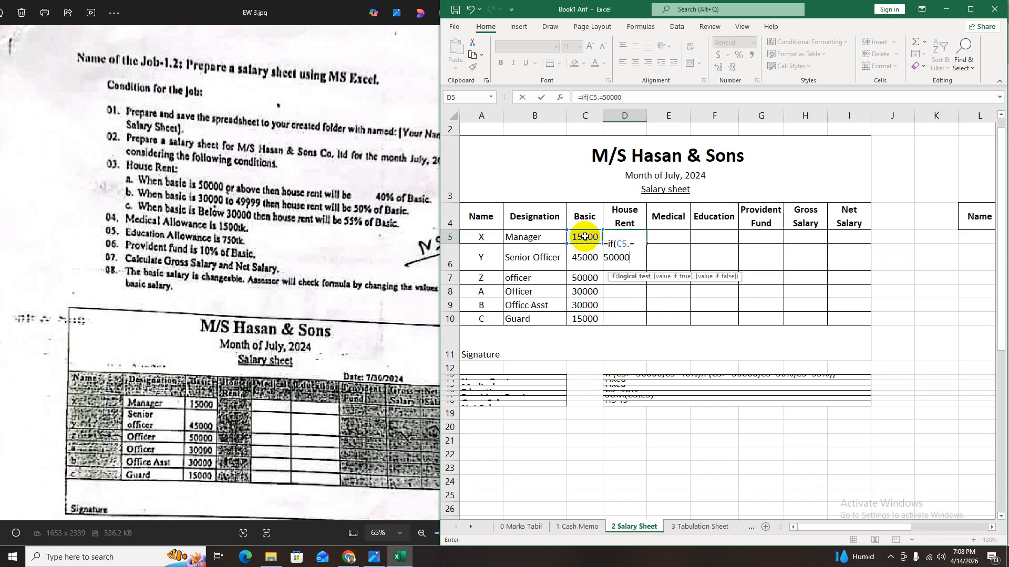
text(,)
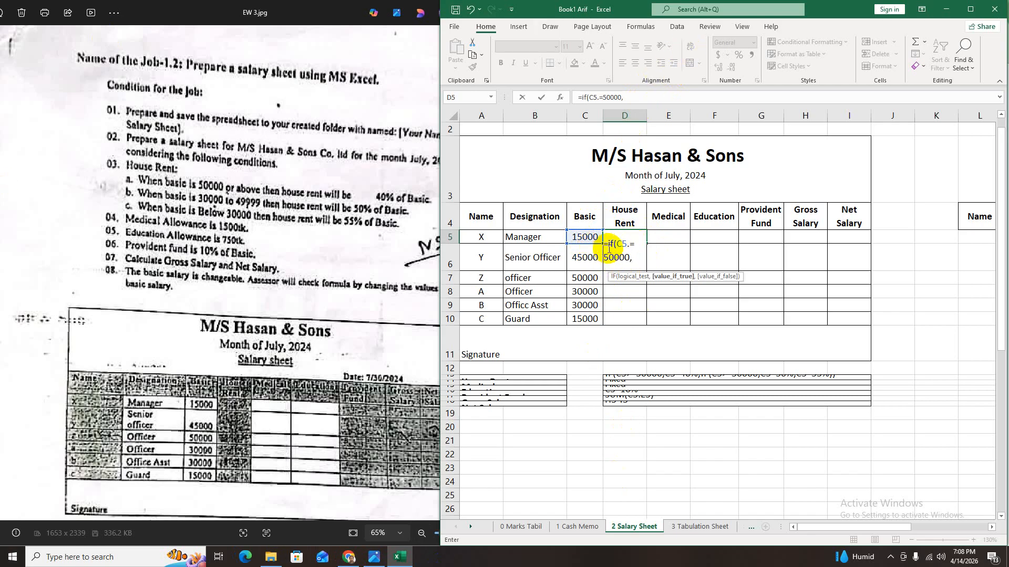
Correct the comparison operator in the D5 formula so the condition reads C5>=50000
click(629, 244)
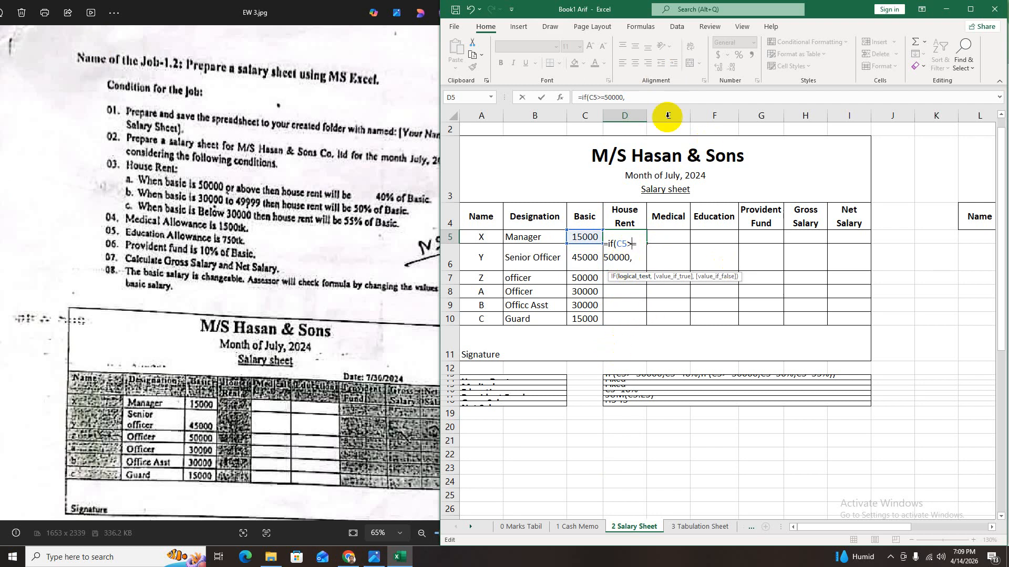
click(579, 235)
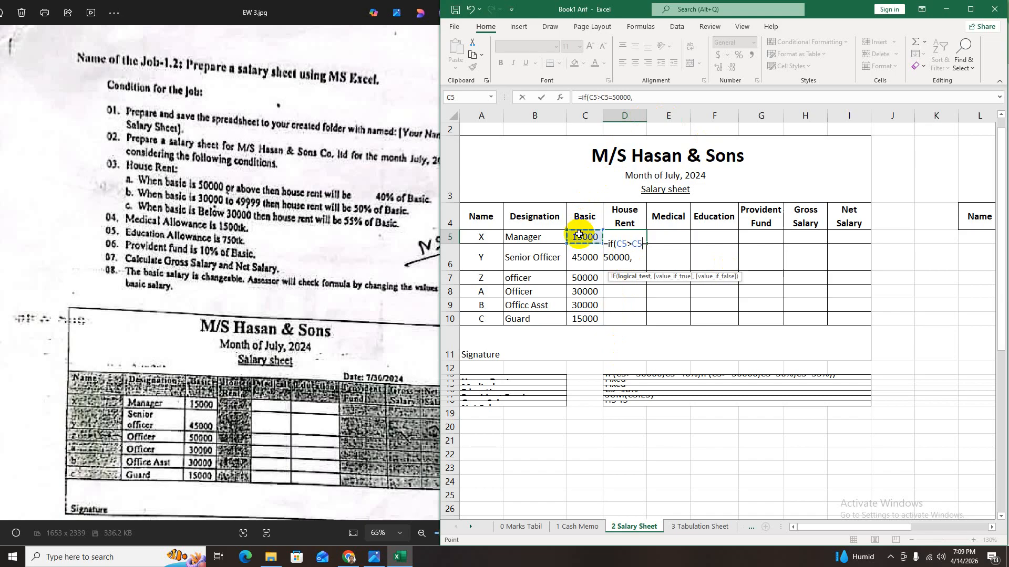
key(BackSpace)
key(BackSpace)
click(634, 258)
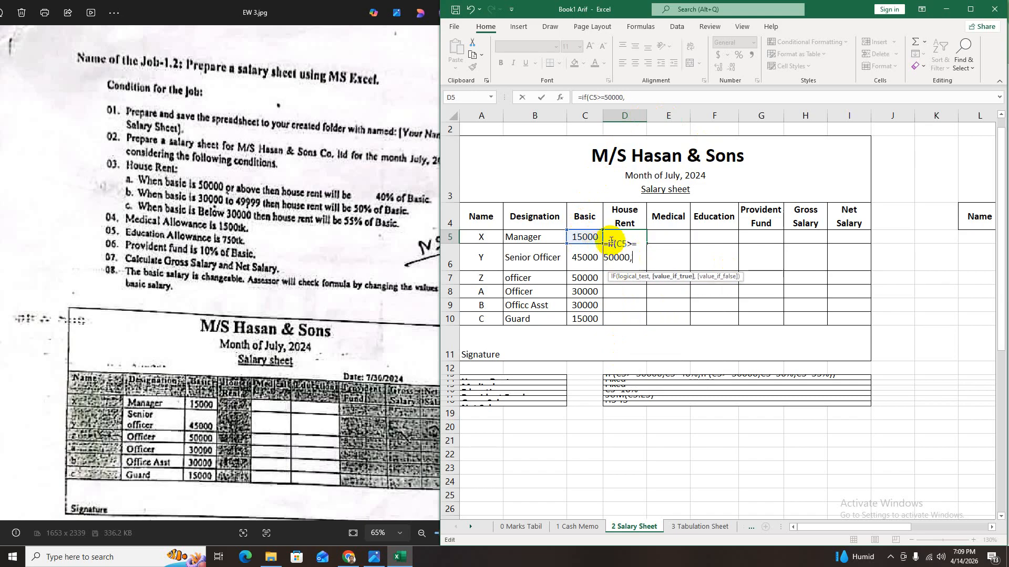
Add C5*40% as the value-if-true argument of the D5 formula, followed by a comma
click(591, 238)
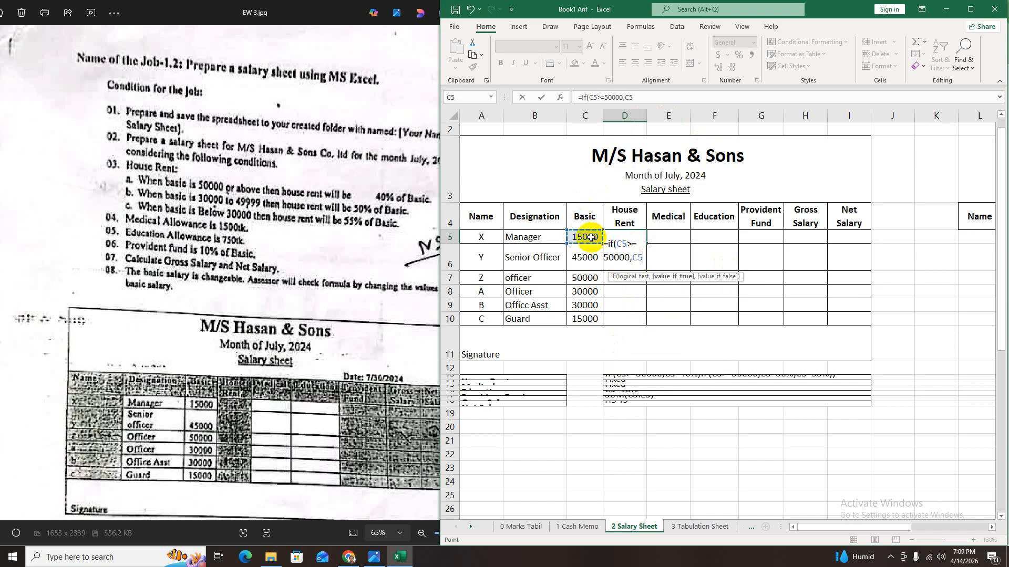
text(*)
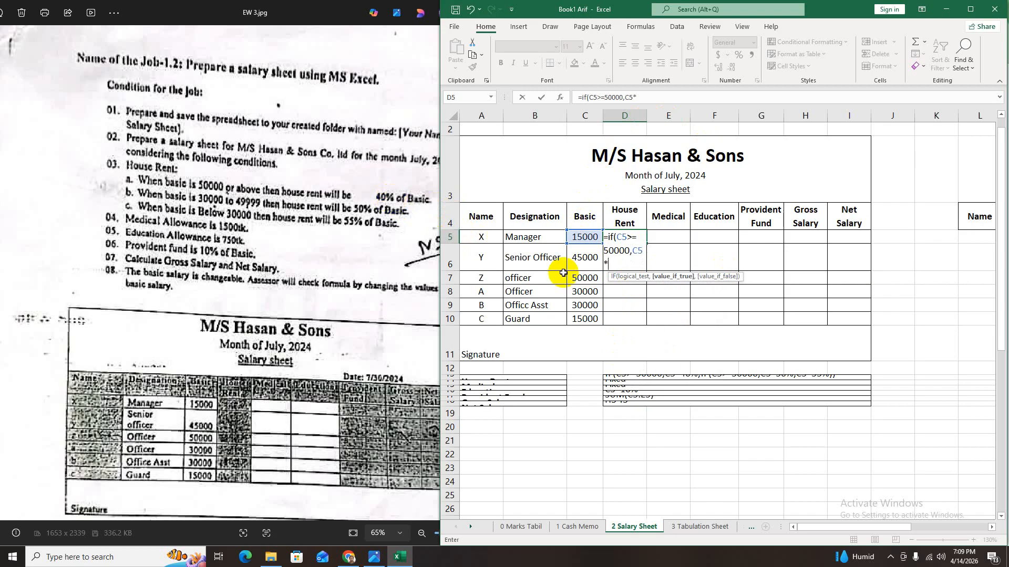
text(40%,)
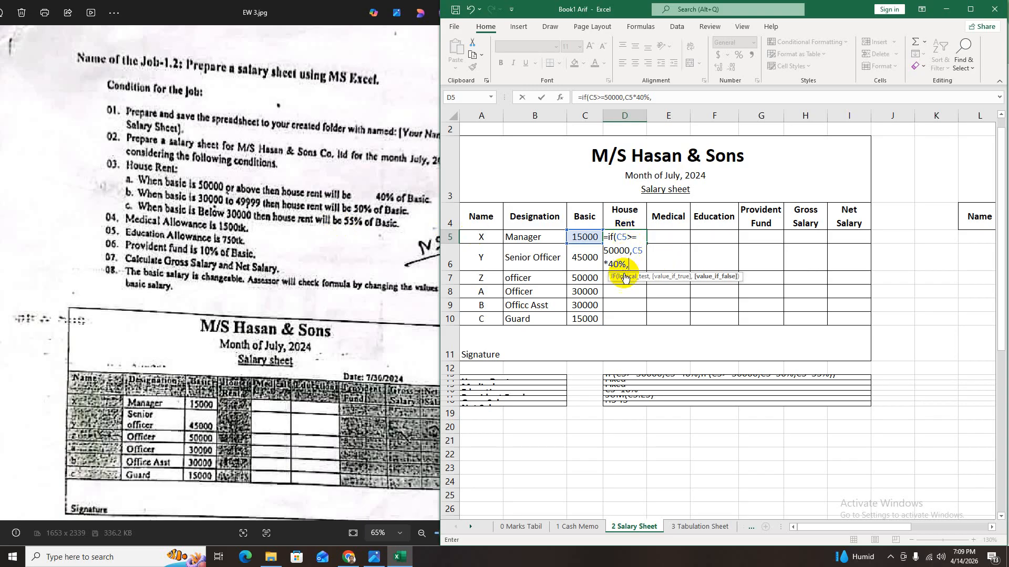
Copy the if(C5>=50000,C5*40%, portion of the D5 formula and paste it at the end as a nested IF
click(666, 99)
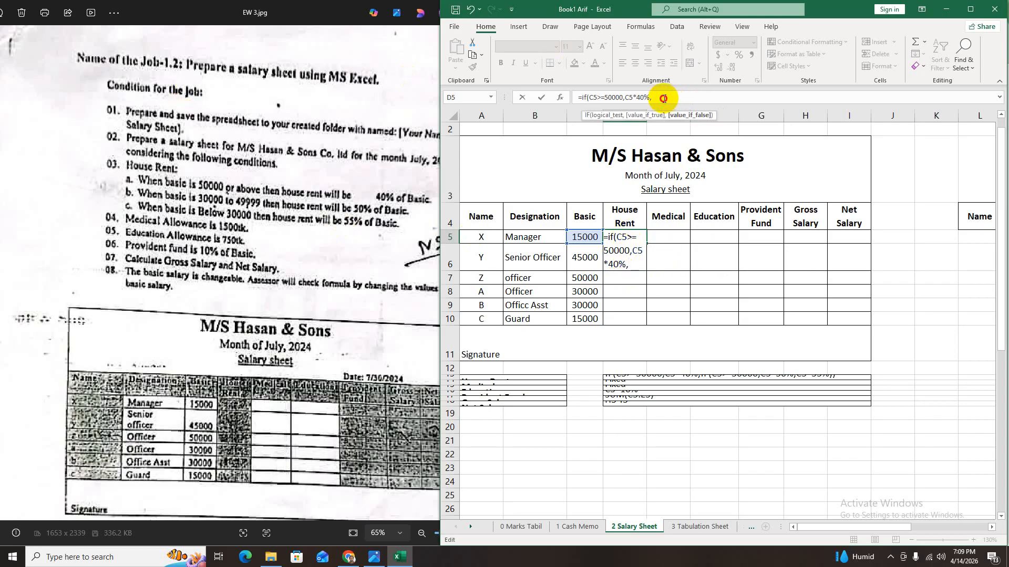
drag(663, 99, 582, 103)
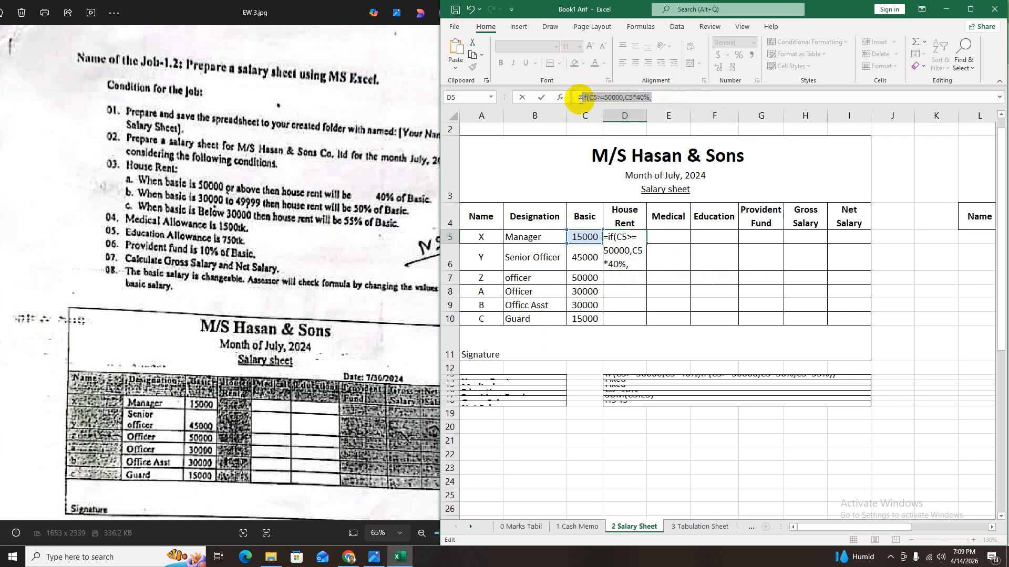
click(677, 98)
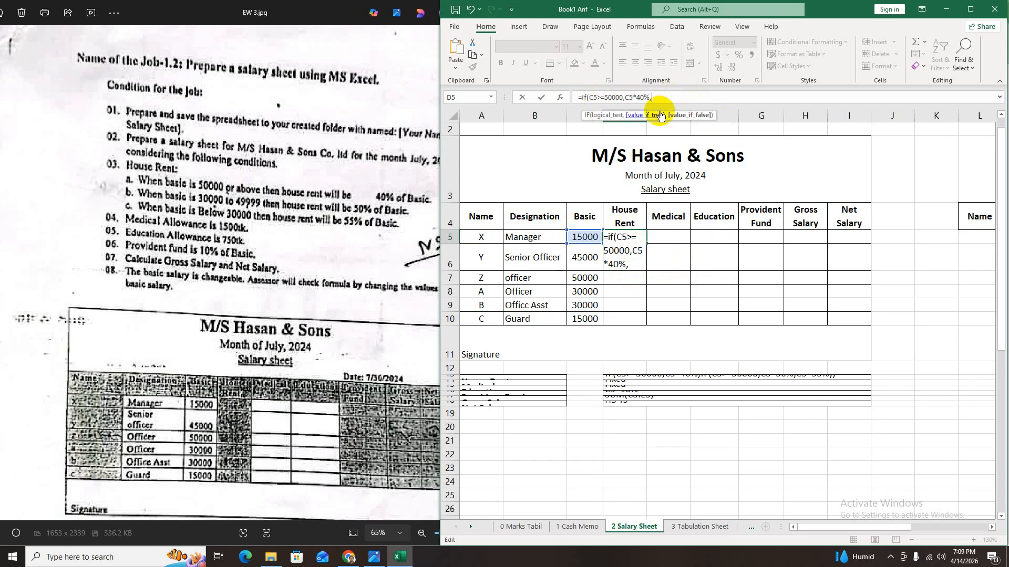
key(ctrl+v)
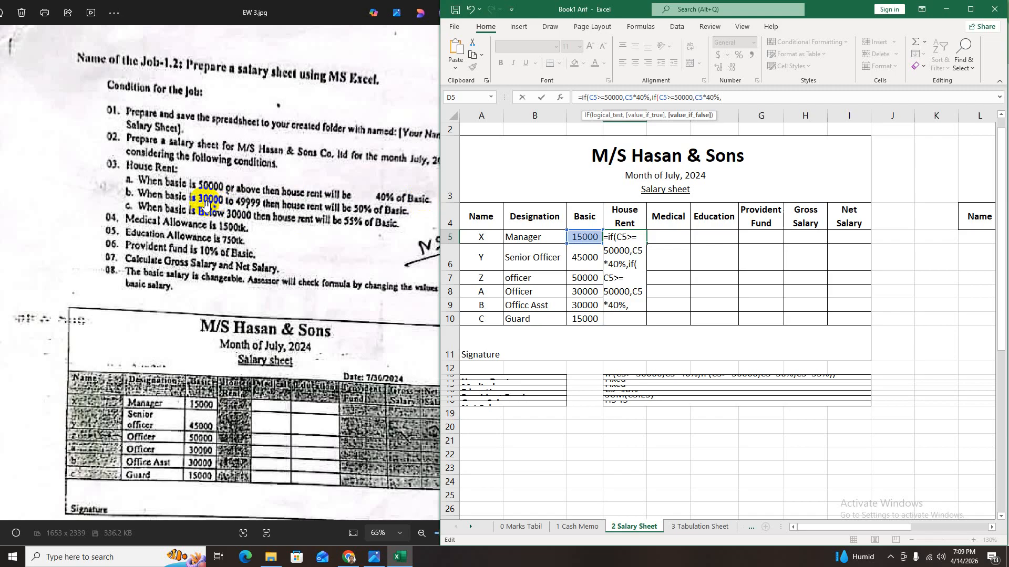
Change the nested IF in D5 to test C5>=30000 and return C5*50%
click(676, 99)
key(BackSpace)
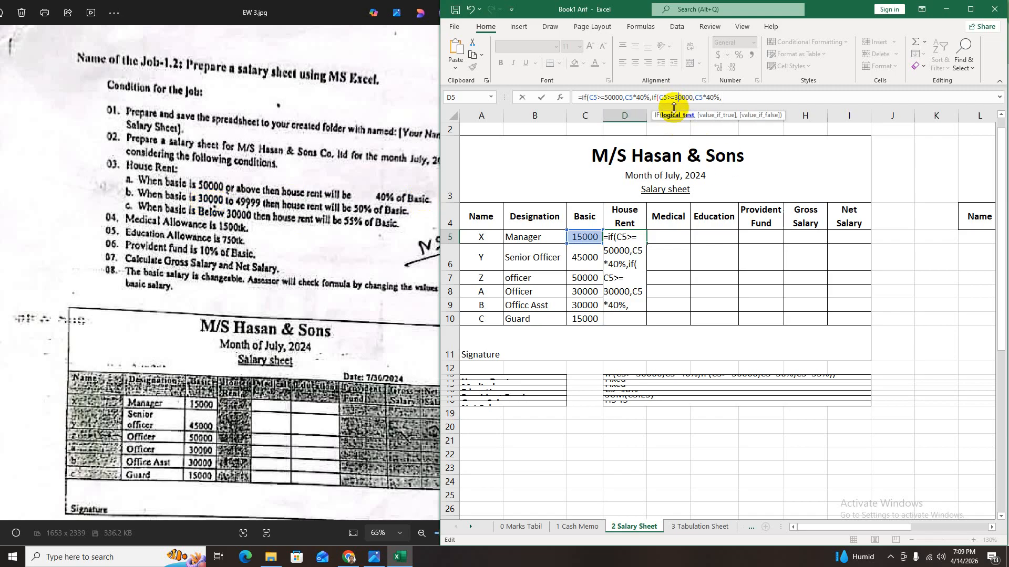
text(3)
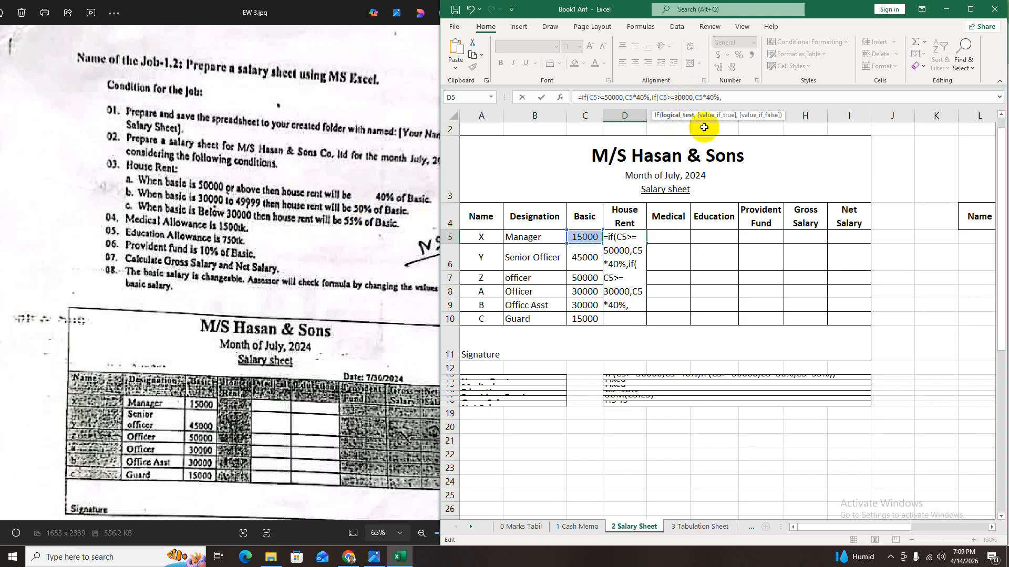
click(708, 98)
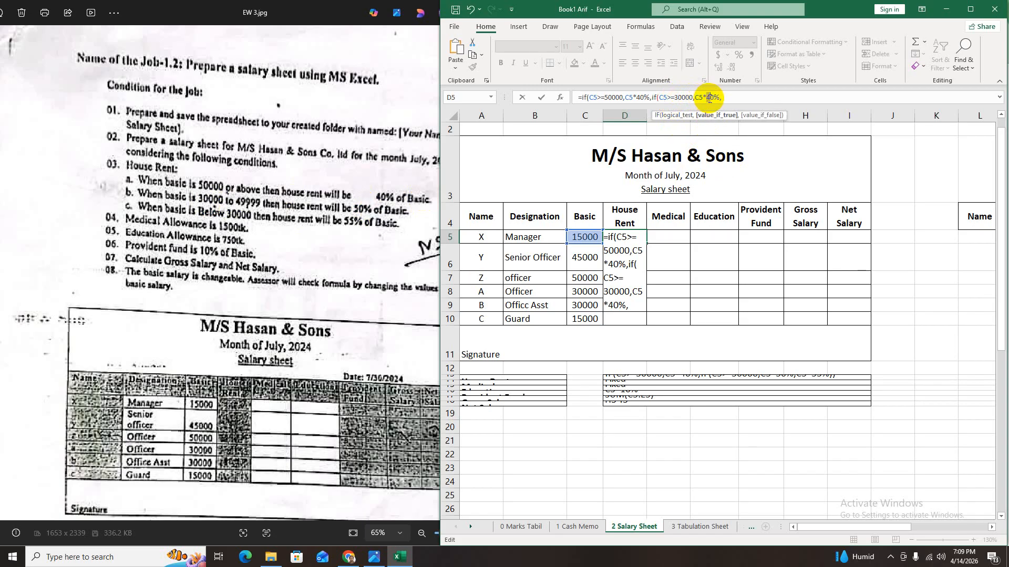
key(BackSpace)
text(5)
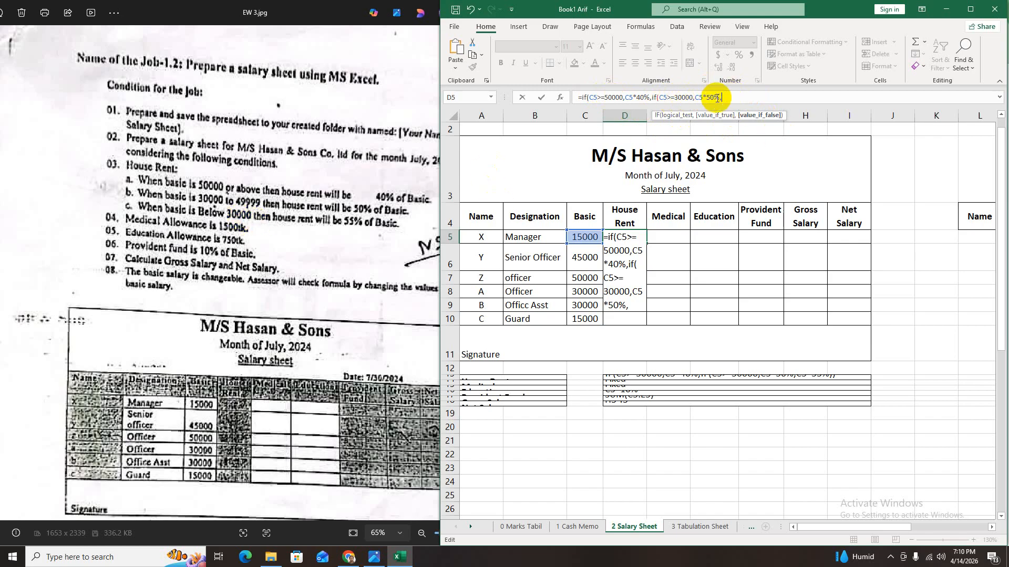
Add C5*55% as the value-if-false argument of the nested IF and highlight the preceding part of the formula for review
click(585, 236)
text(*)
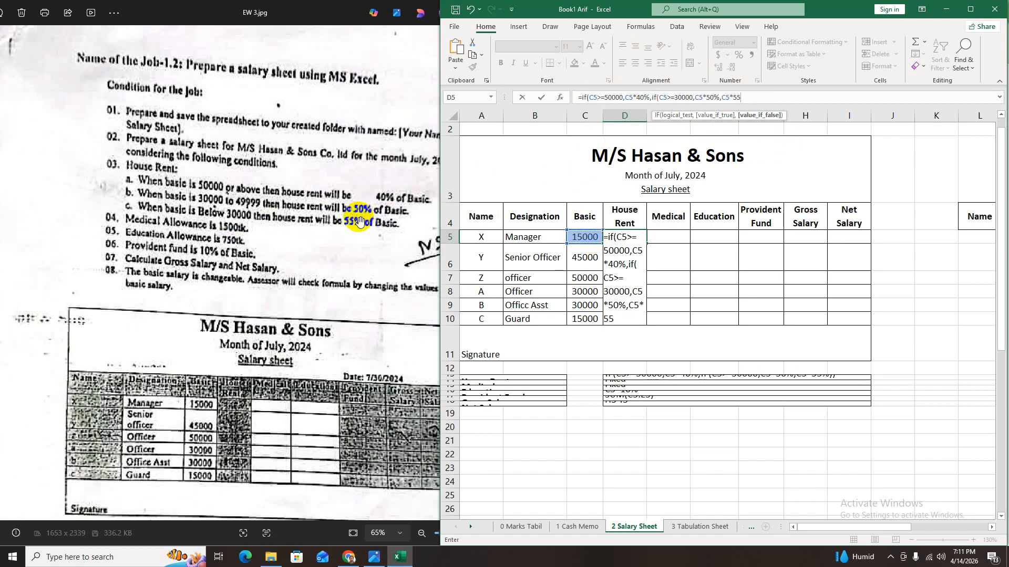
text(55%)
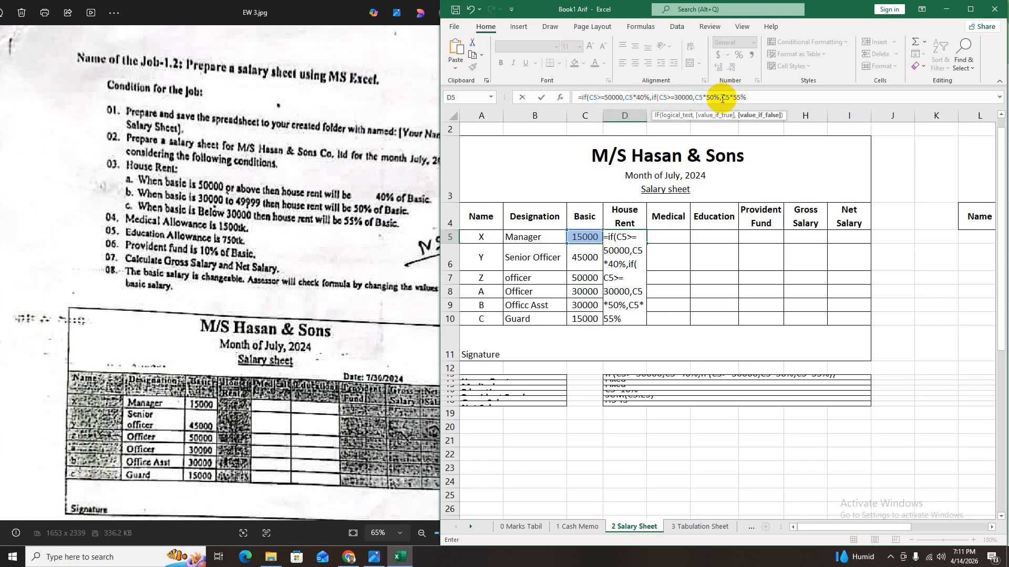
drag(722, 98, 576, 99)
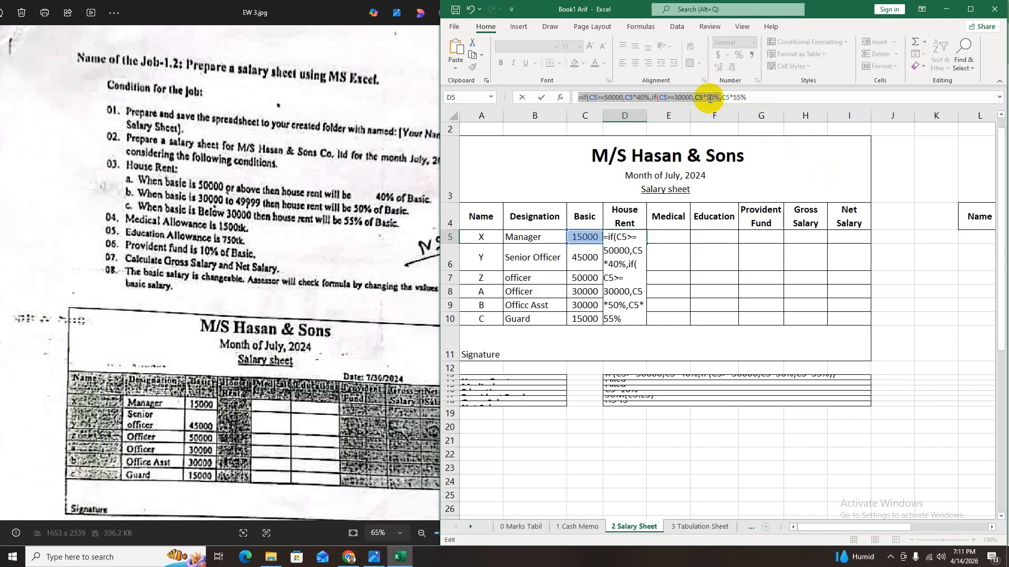
Close the nested IF house rent formula in D5 with two parentheses and fill it down to D10
click(756, 96)
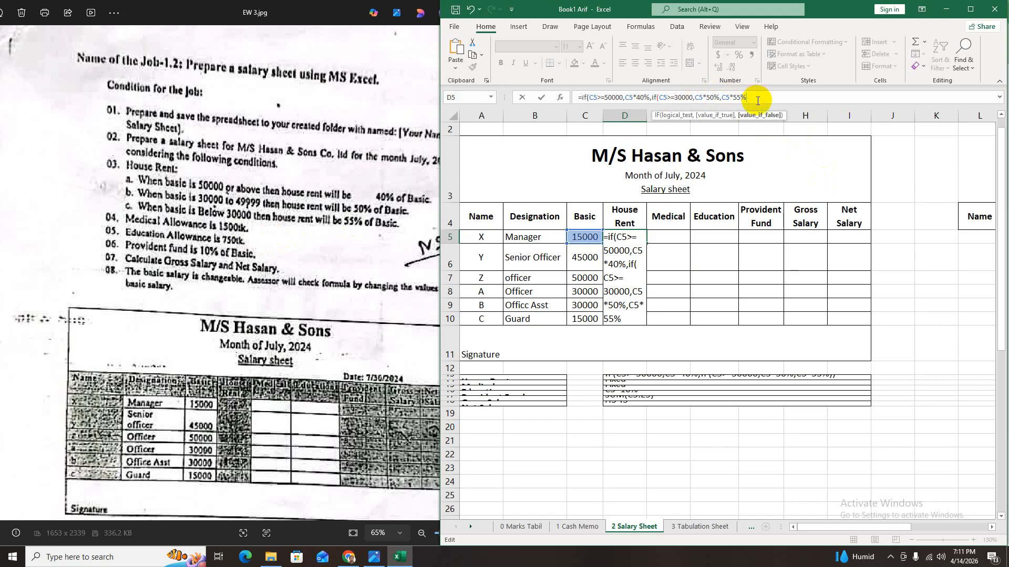
text()))
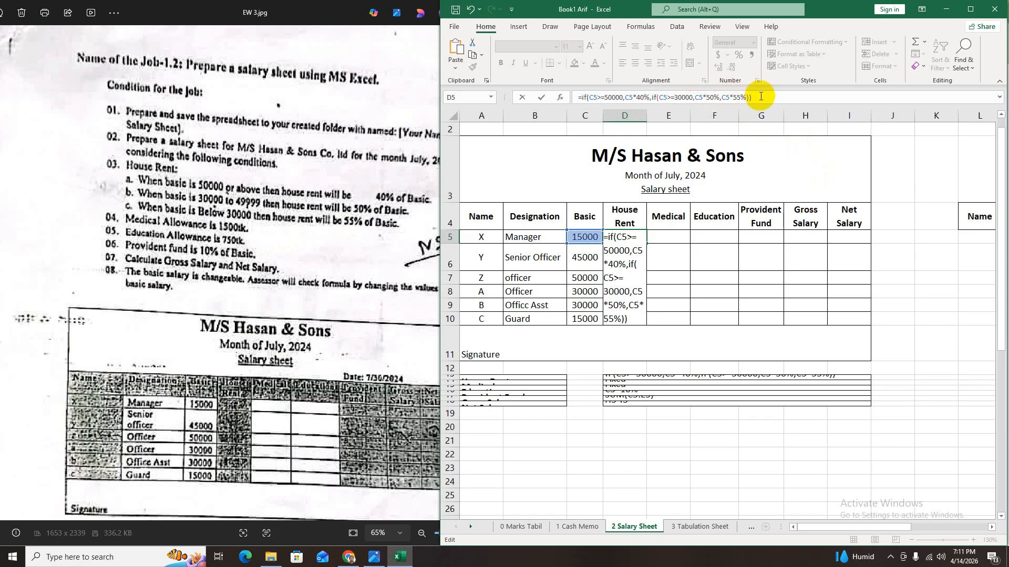
key(Return)
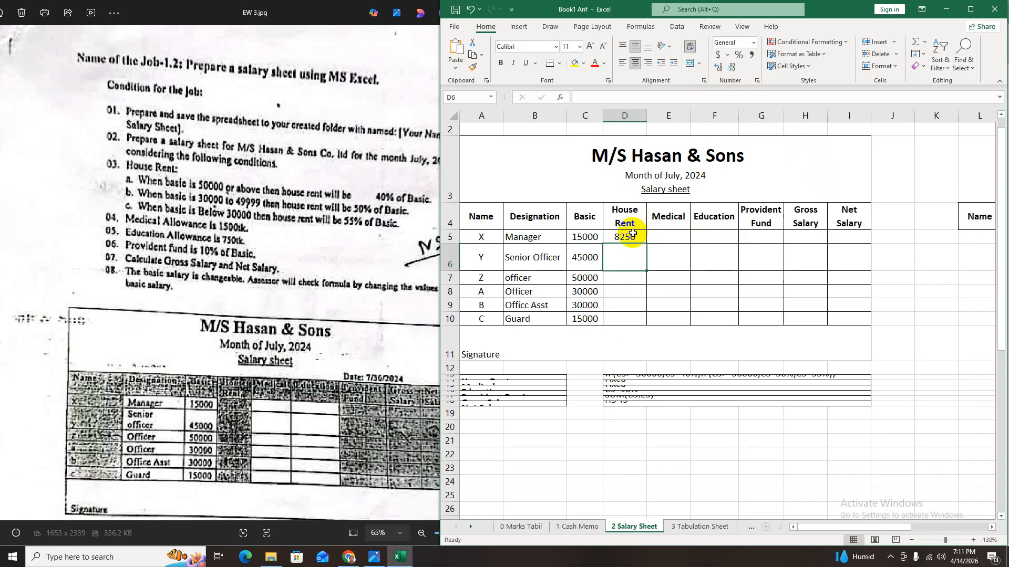
click(630, 237)
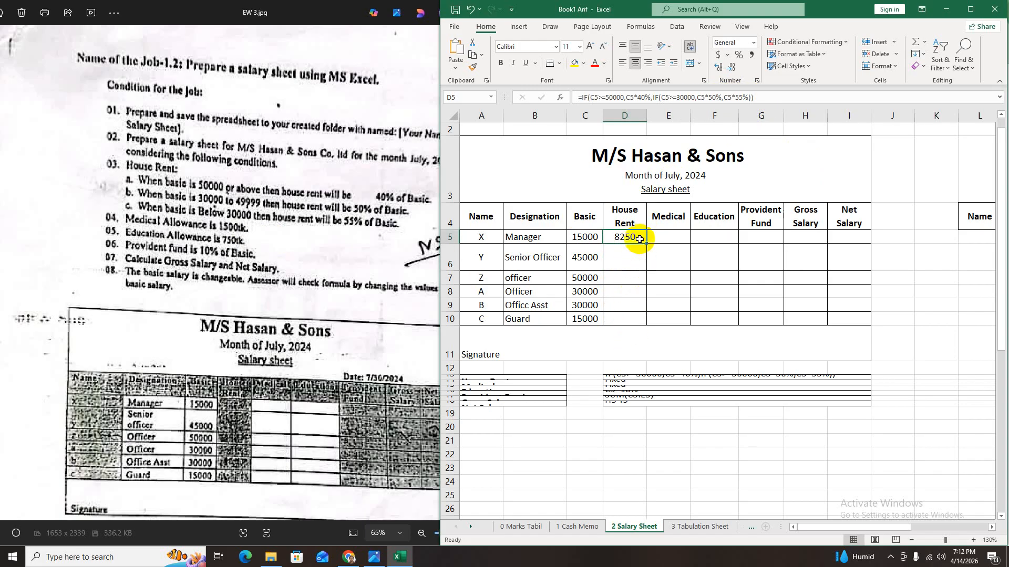
drag(646, 244, 646, 329)
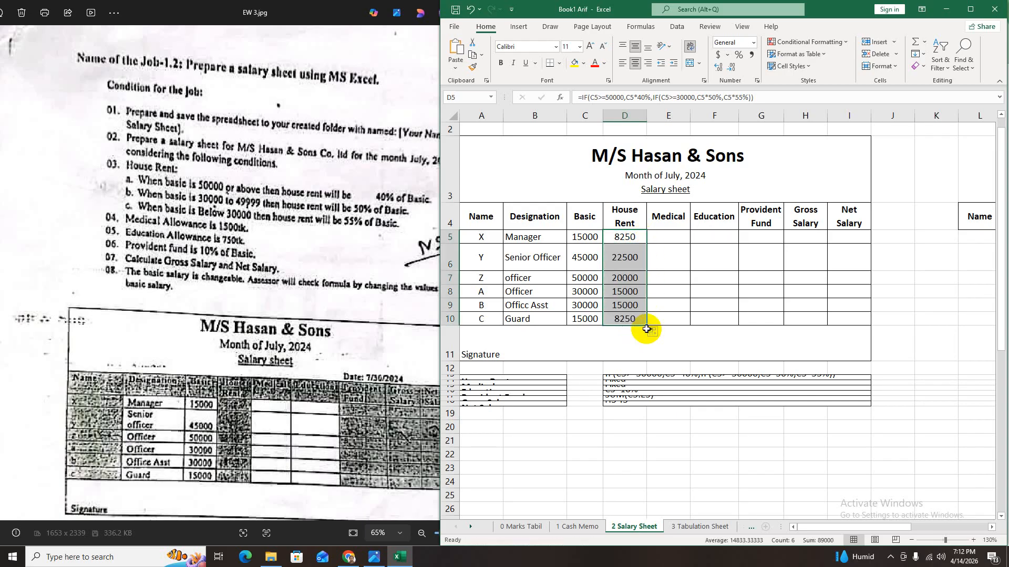
Enter 1500 as the Manager's medical allowance in E5
click(666, 242)
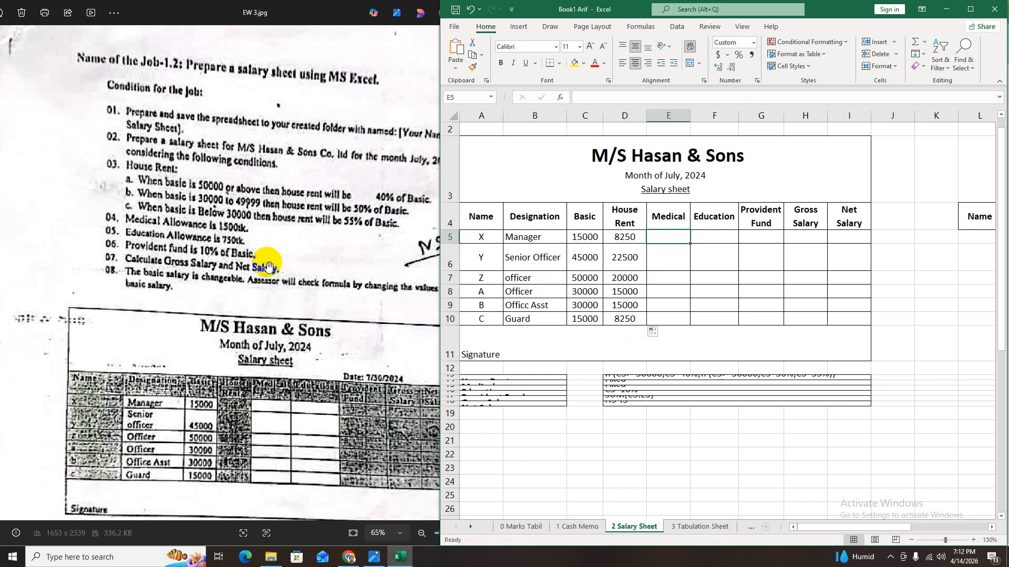
text(1500)
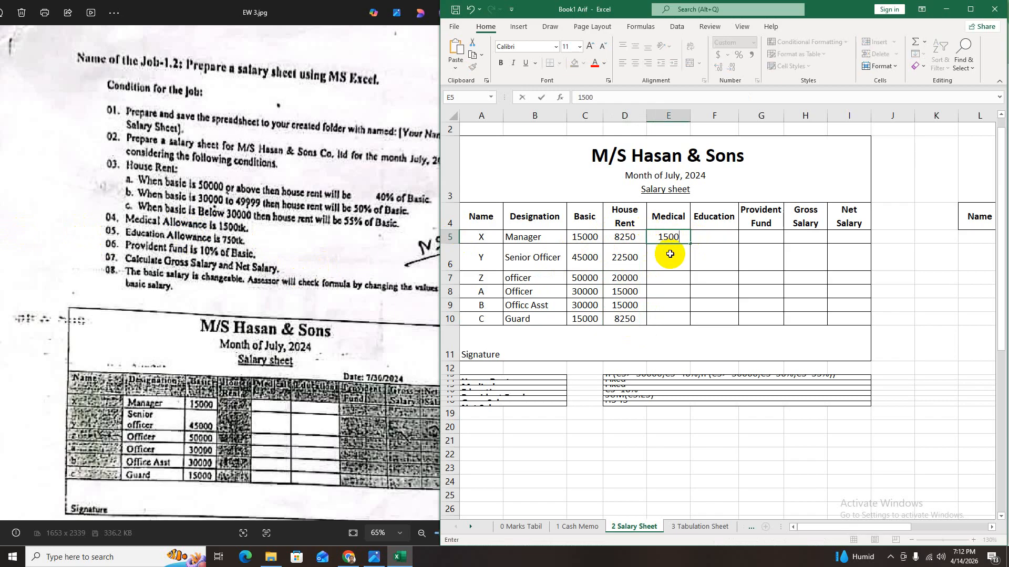
key(Return)
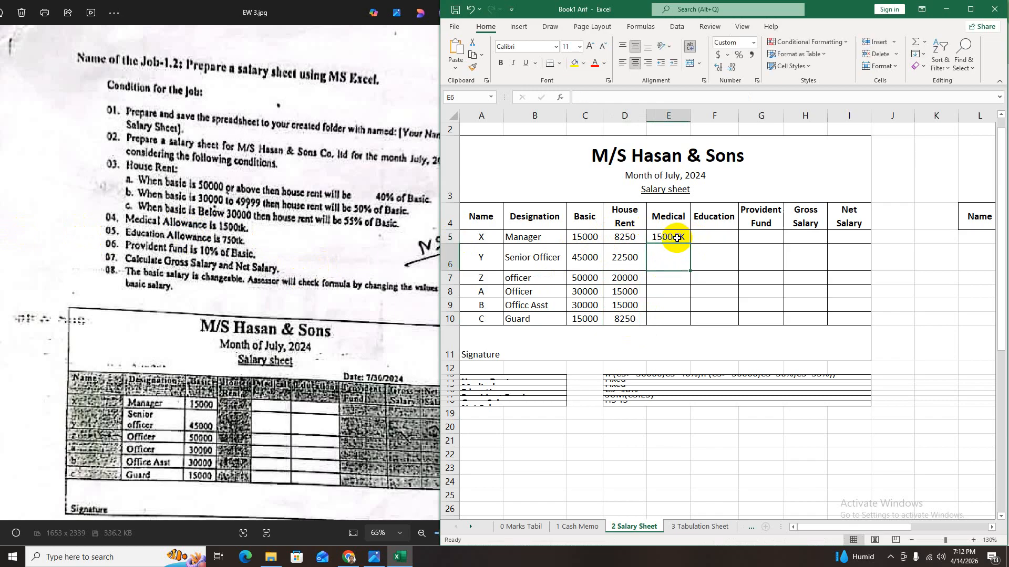
click(676, 237)
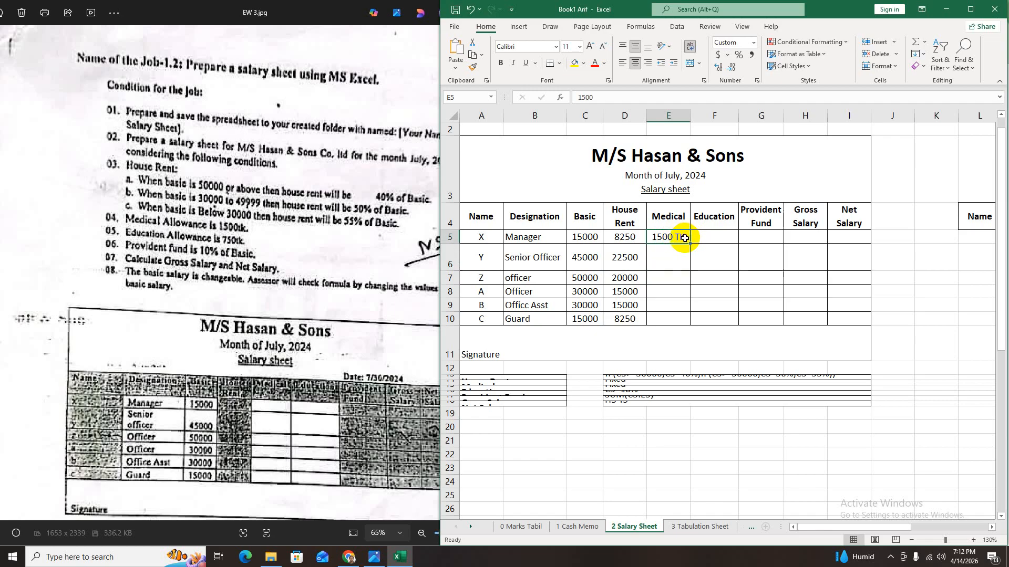
Apply the custom number format General "TK" to the empty cell D21 and enter 7 in it
click(926, 276)
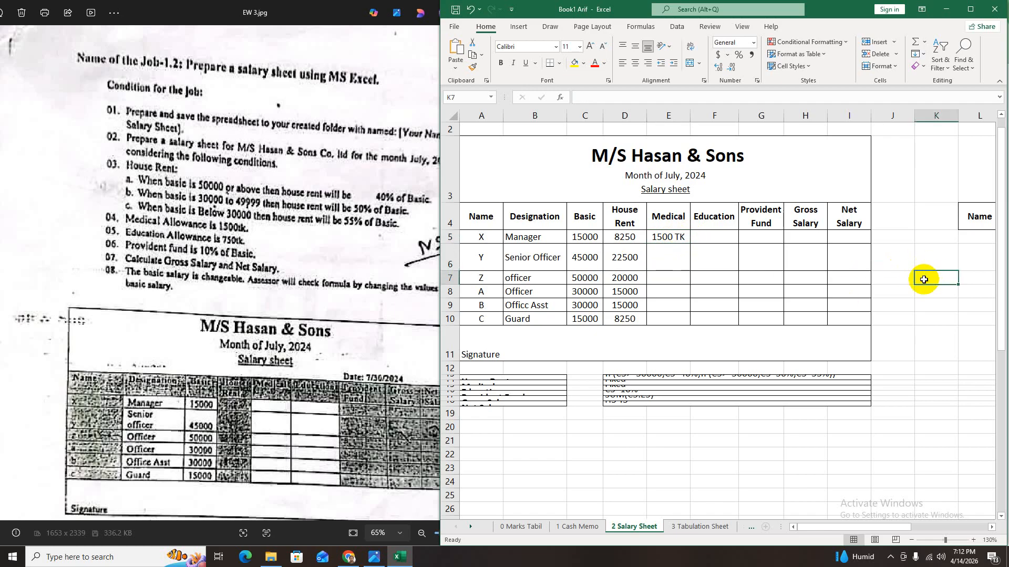
click(620, 442)
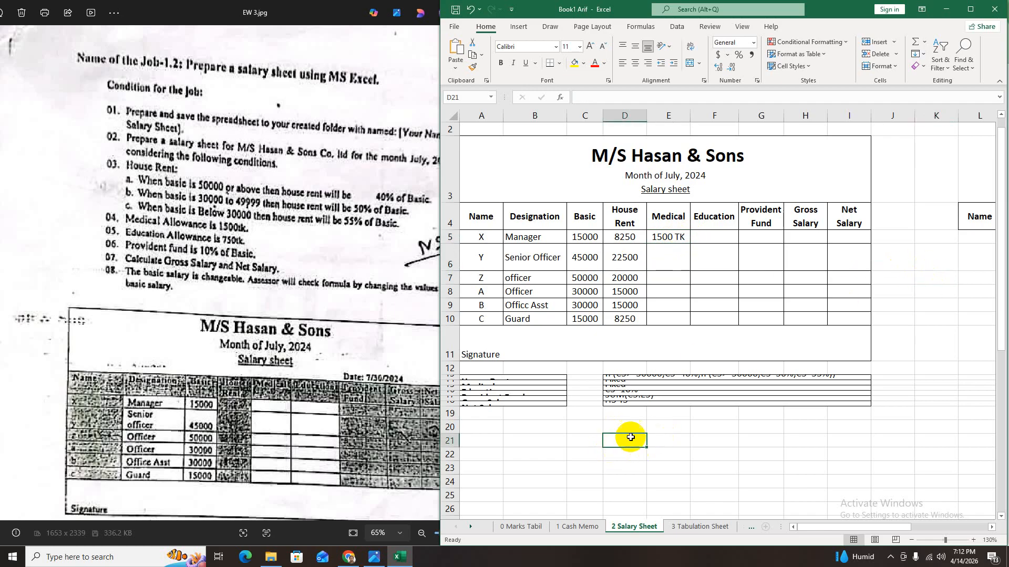
click(754, 44)
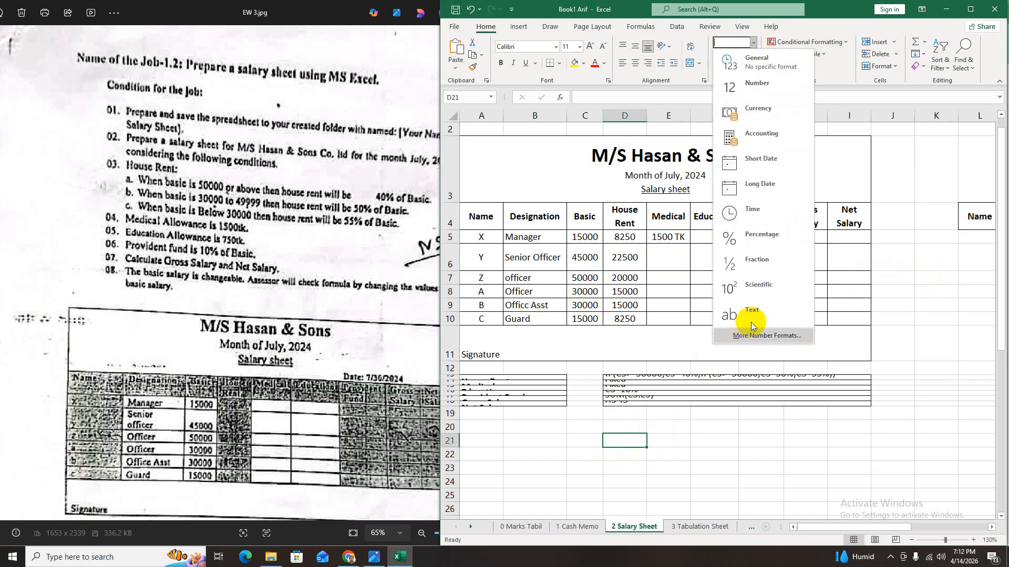
click(758, 336)
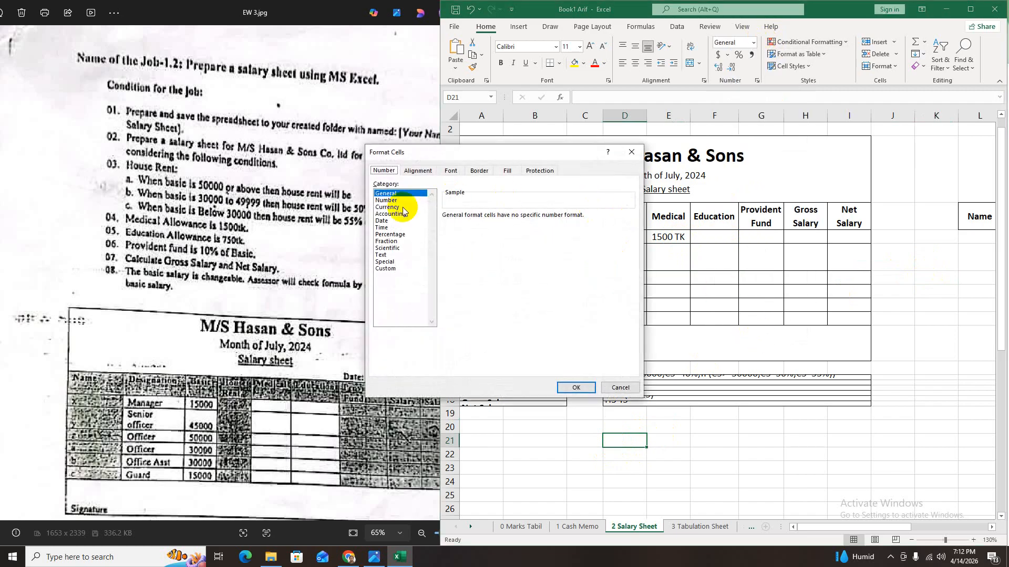
click(389, 269)
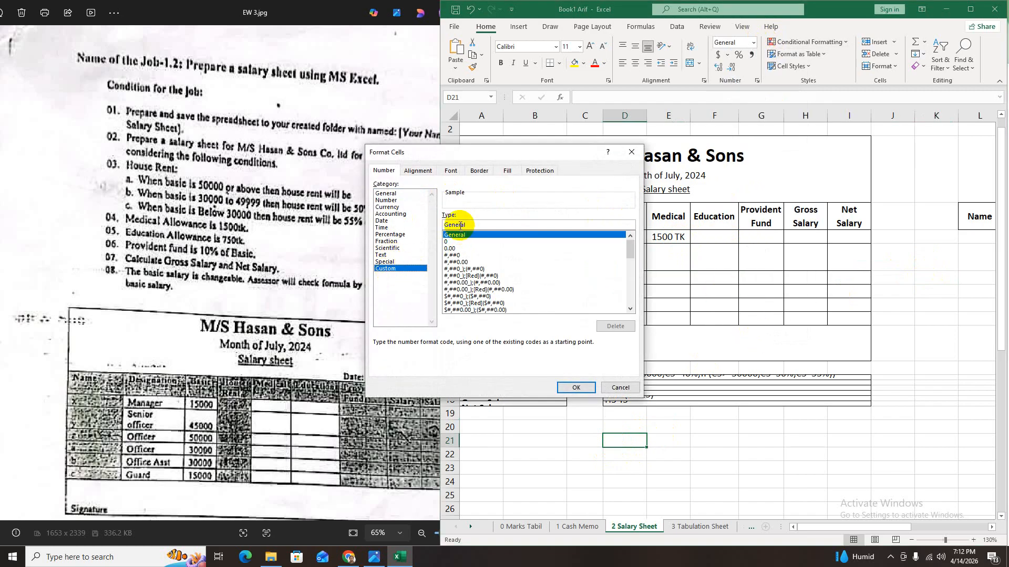
click(482, 227)
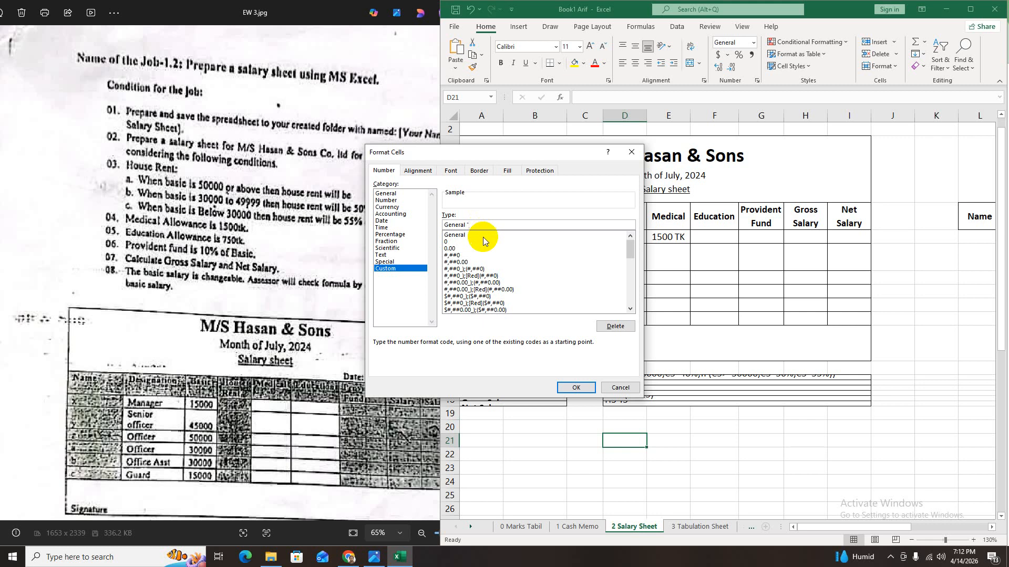
text("TK")
click(577, 390)
text(7)
click(625, 472)
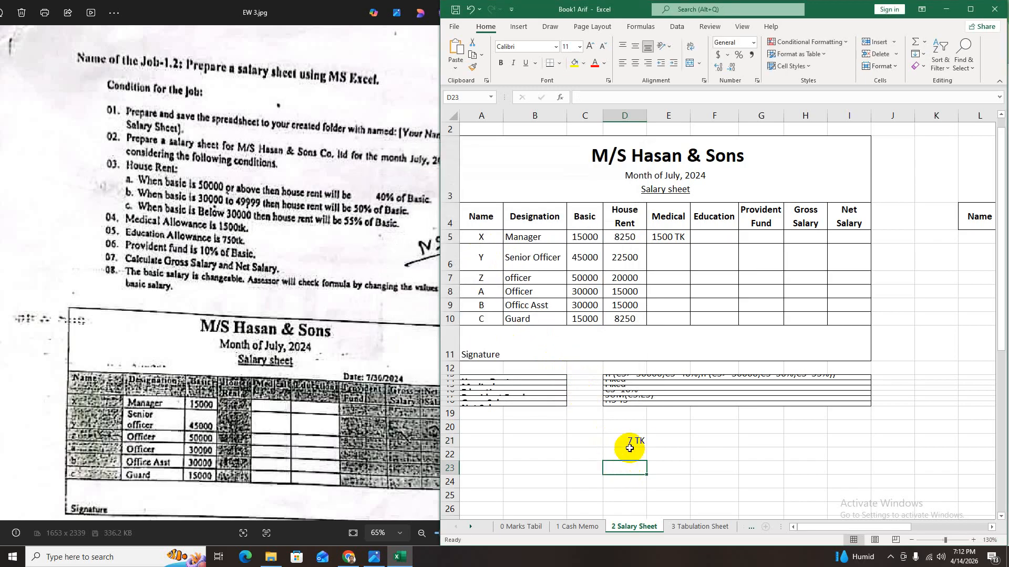
Fill the medical allowance from E5 down to E10
click(635, 443)
click(670, 238)
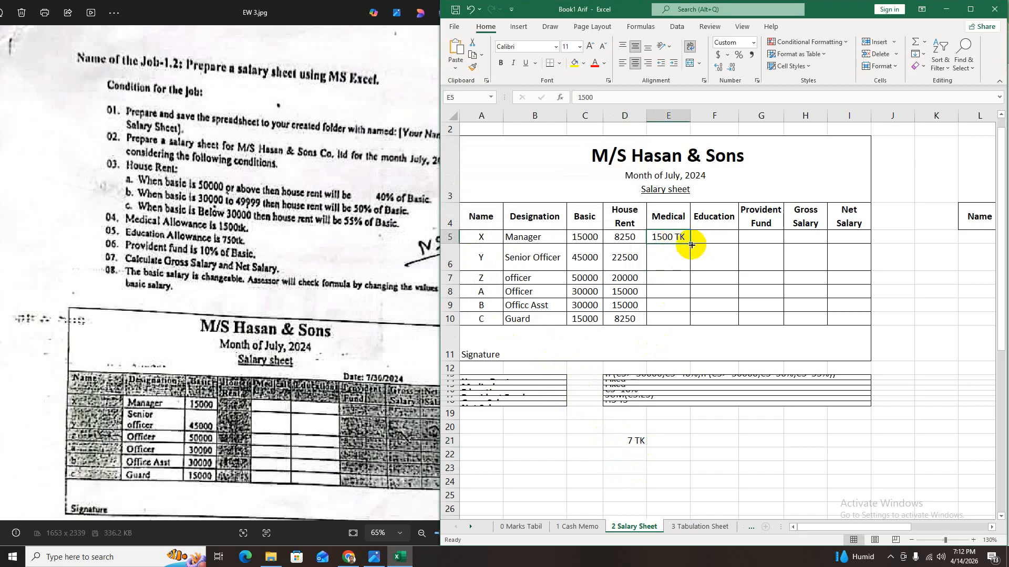
drag(689, 244, 675, 321)
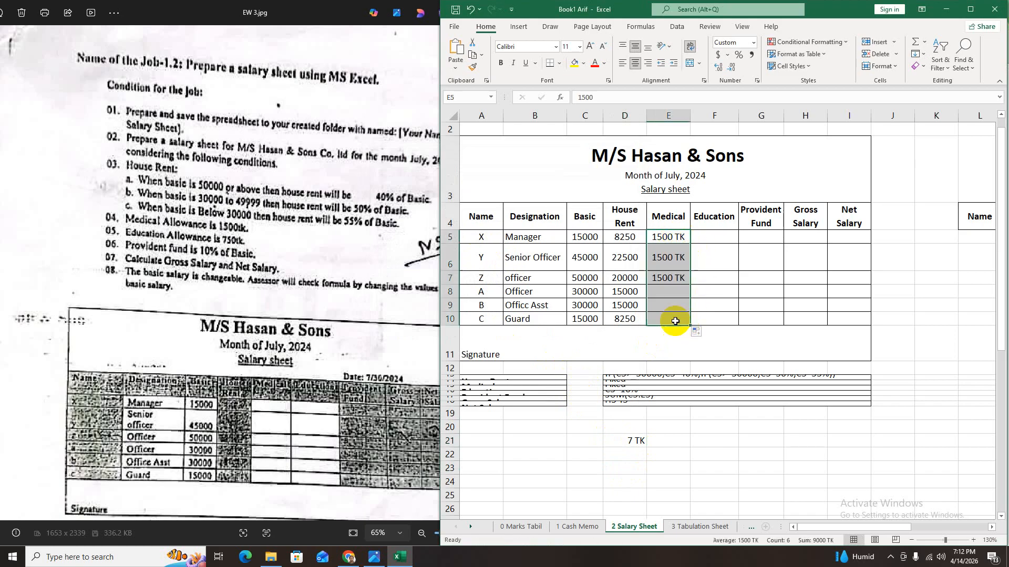
Enter 750 as the education allowance in F5 and fill it down to F10
click(713, 237)
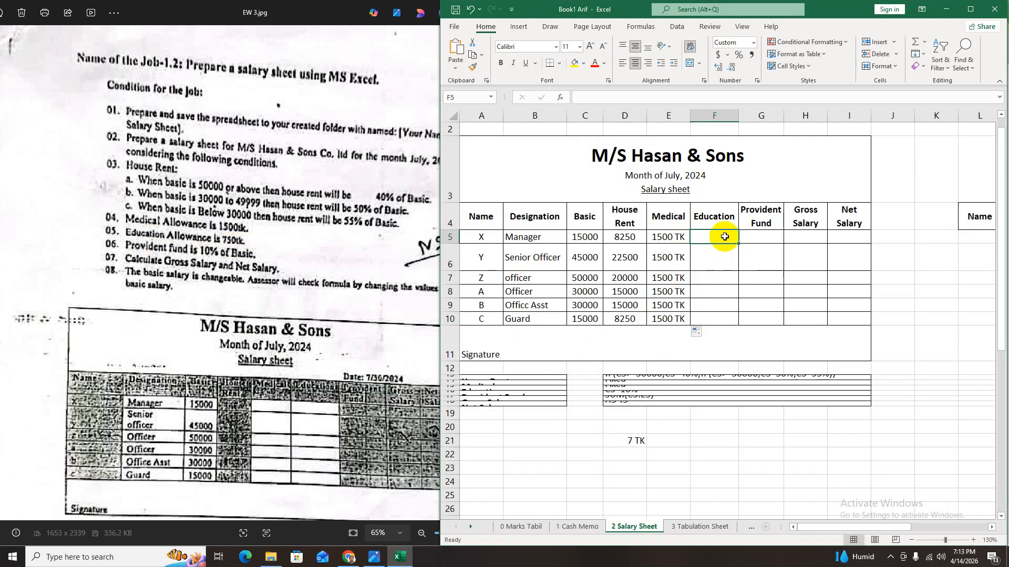
text(750 TK)
key(Return)
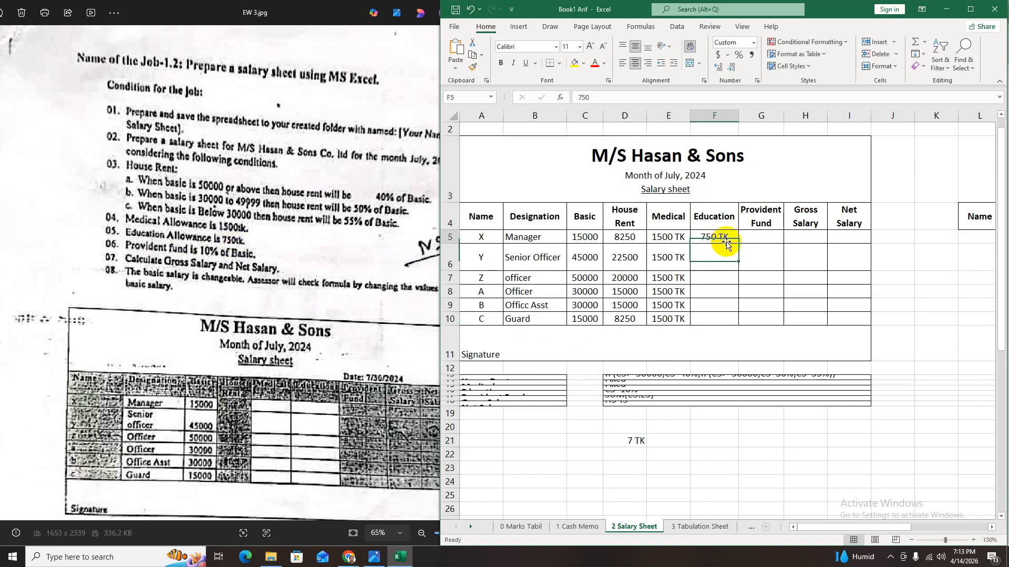
click(727, 241)
drag(741, 245, 730, 323)
Calculate the provident fund in G5 with =C5*10%, fill it down to G10 and check the copied formula in G6
click(769, 239)
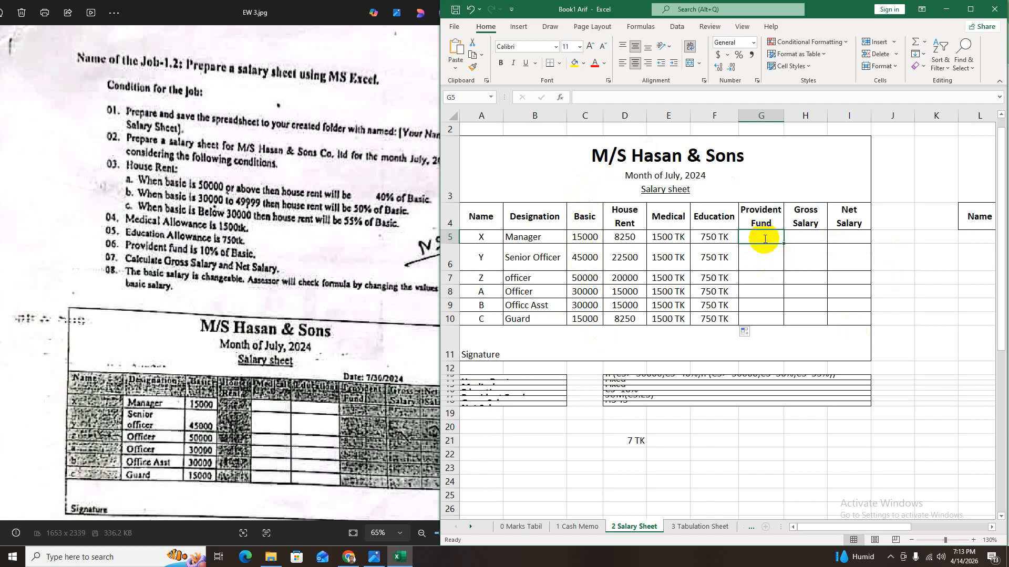
text(=)
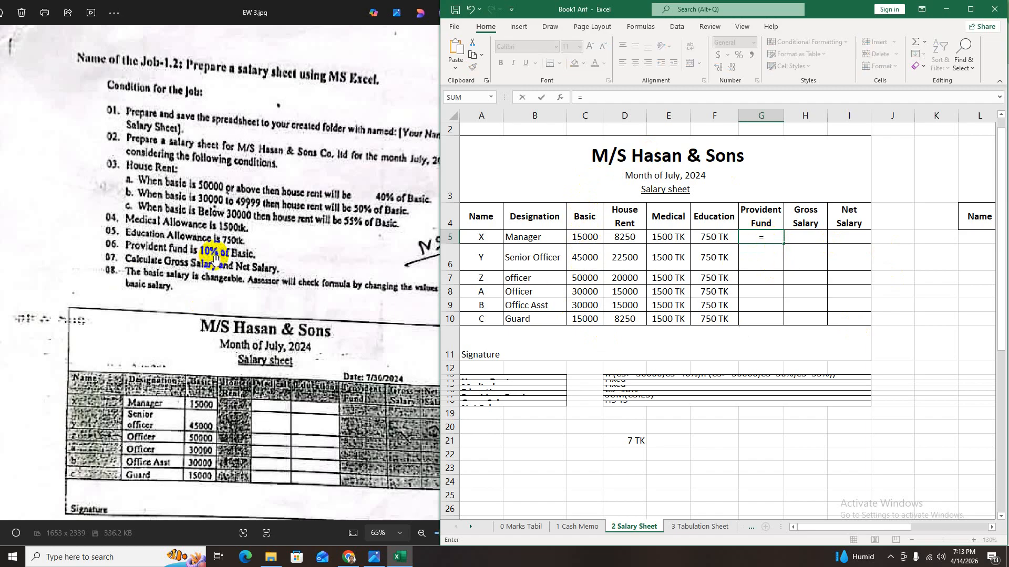
click(589, 235)
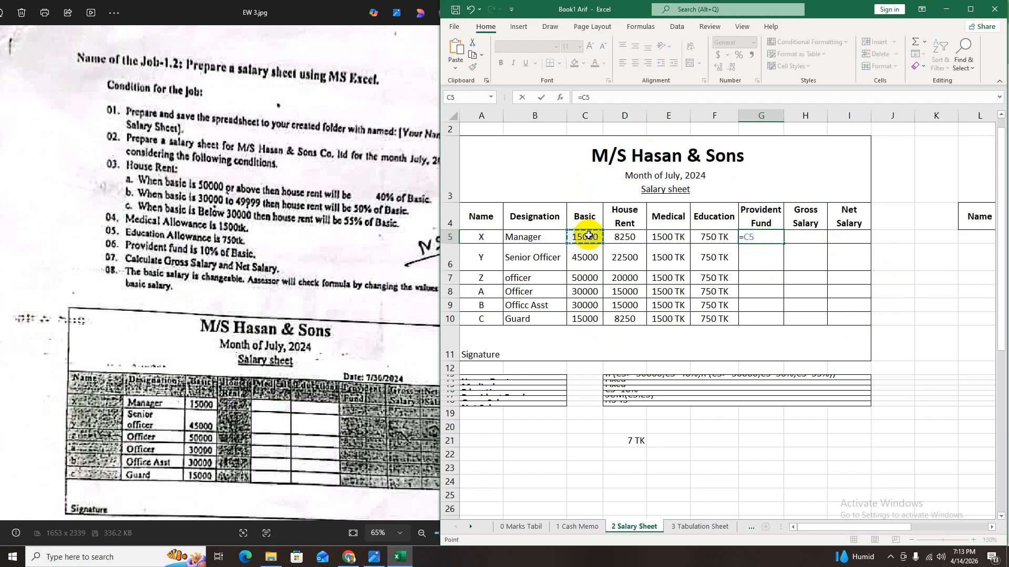
text(*10%)
key(Return)
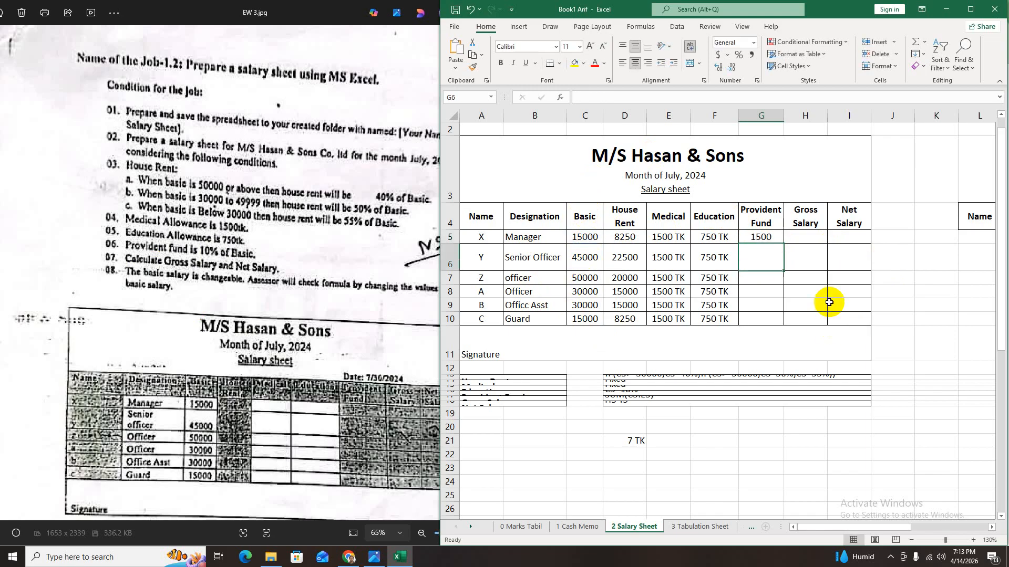
click(768, 239)
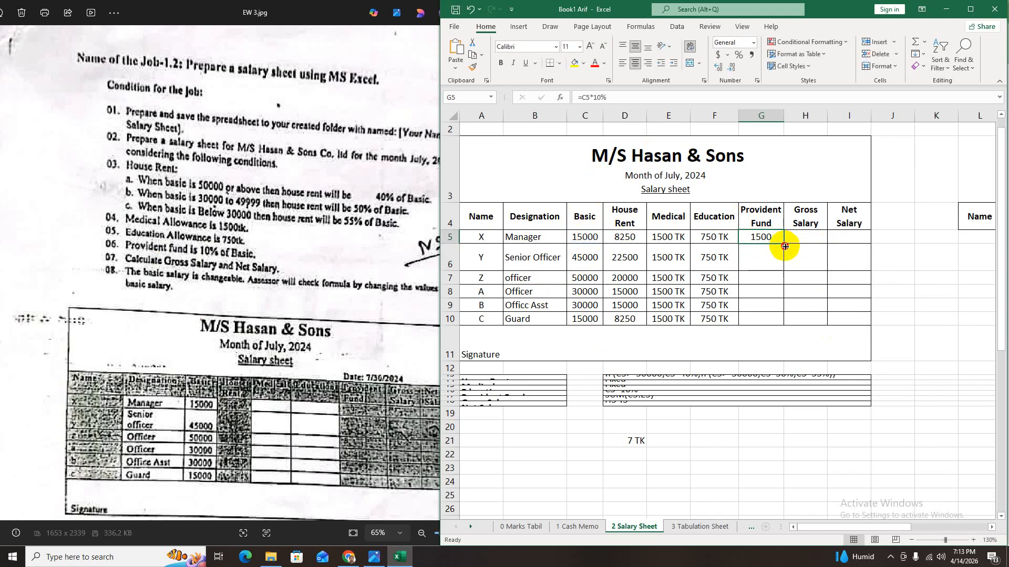
drag(784, 246, 770, 318)
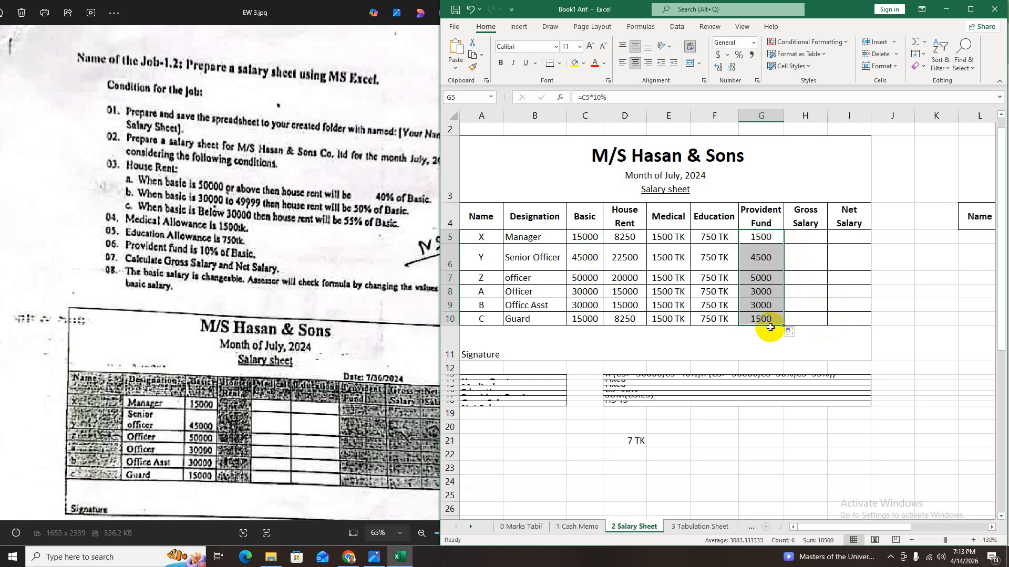
double_click(763, 258)
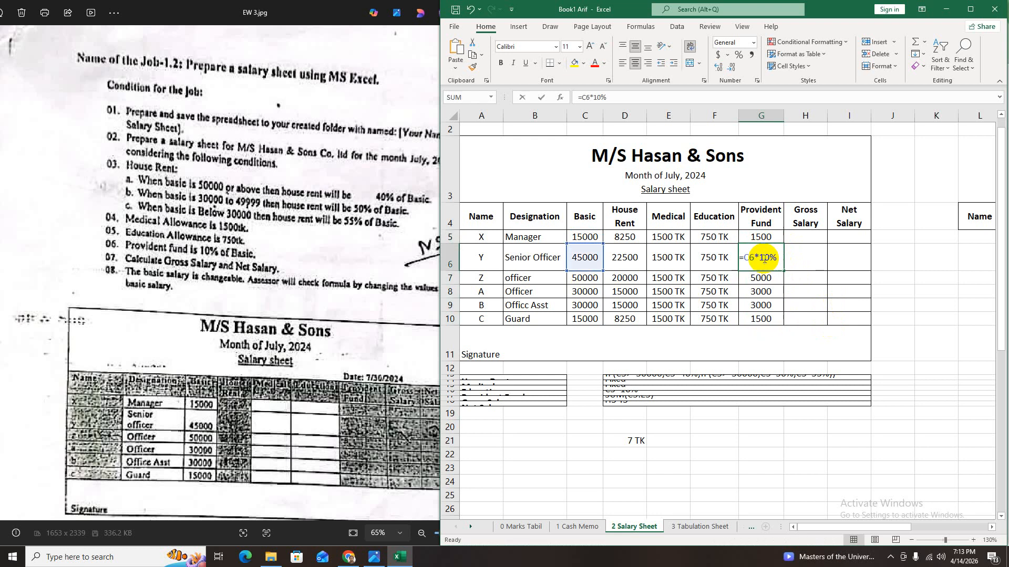
click(764, 273)
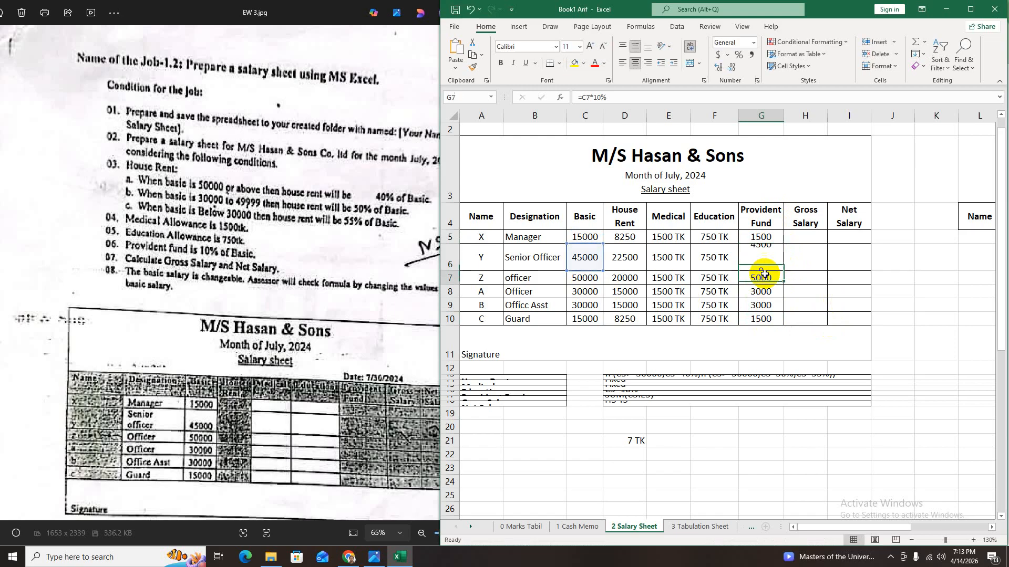
Try to calculate the gross salary in H5 with the plain range reference =C5:F5
click(812, 239)
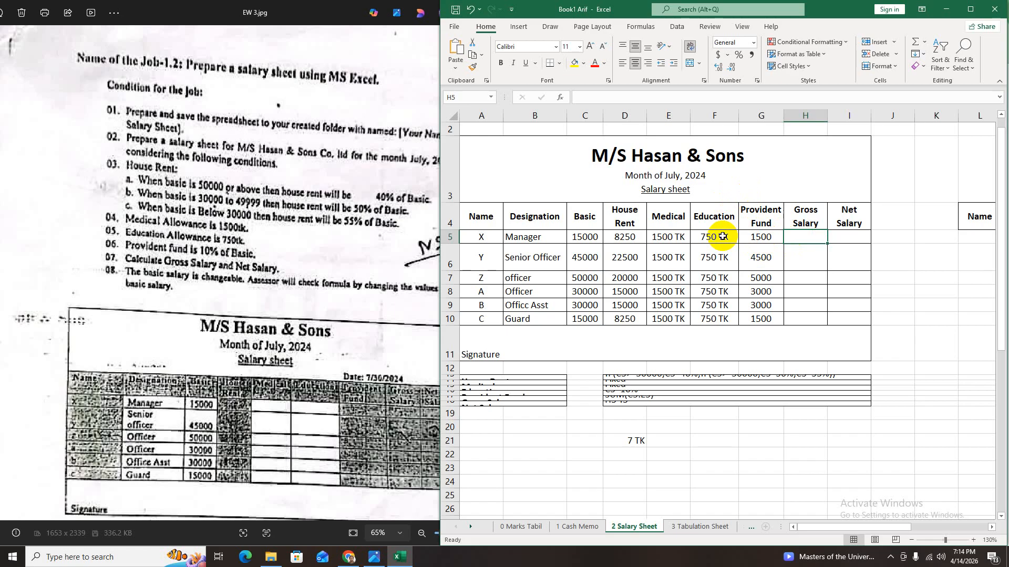
click(577, 236)
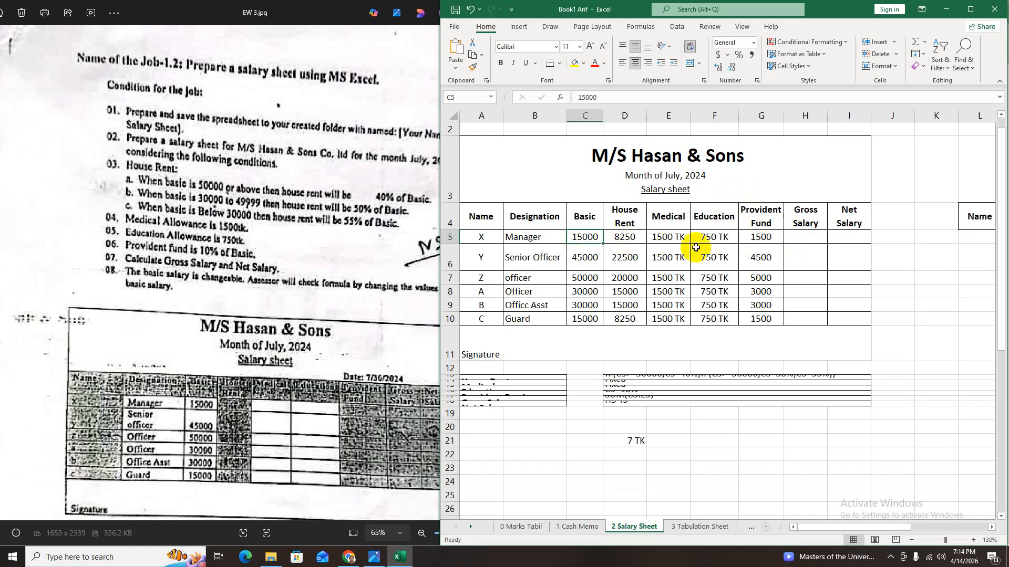
click(806, 240)
text(=)
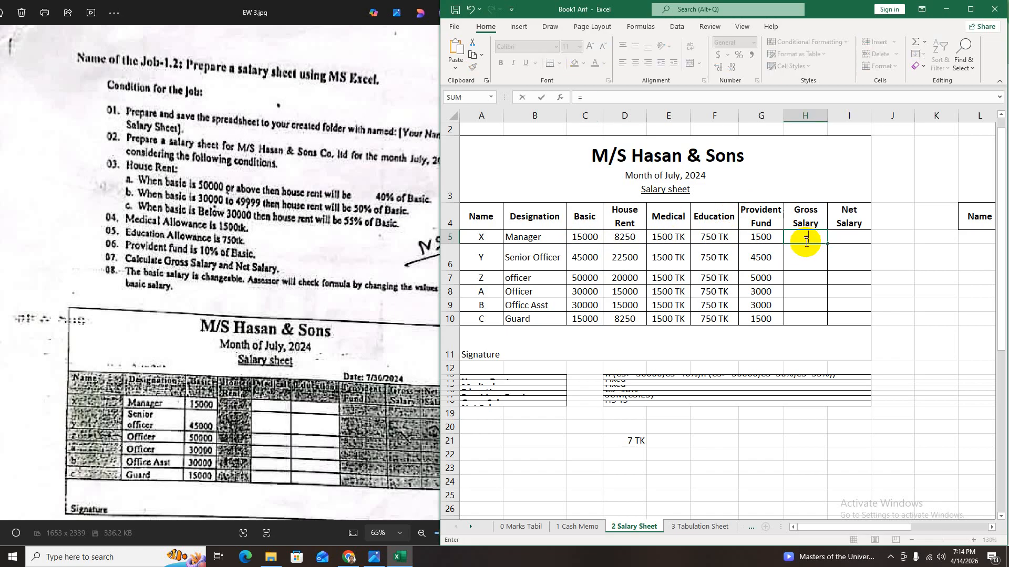
drag(592, 240, 704, 245)
key(Return)
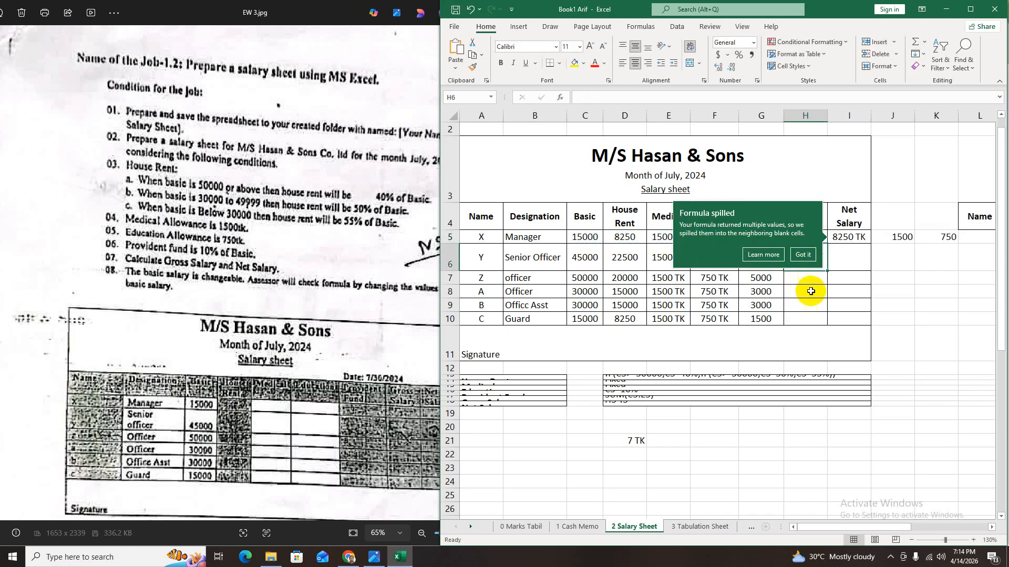
click(810, 292)
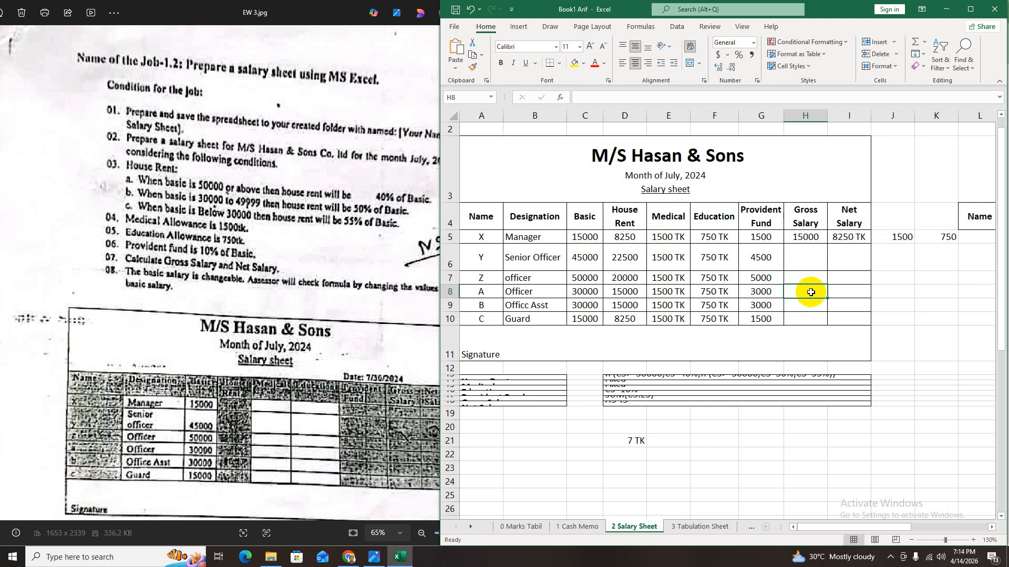
Calculate the gross salary in H5 with =SUM(C5:F5) and fill the formula down to H10
click(818, 238)
text(=)
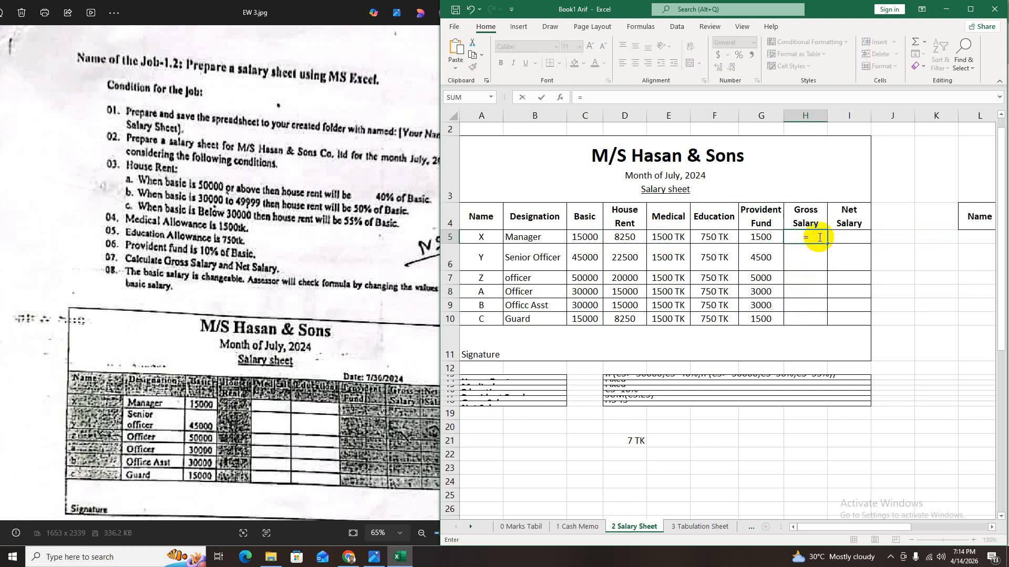
text(sum()
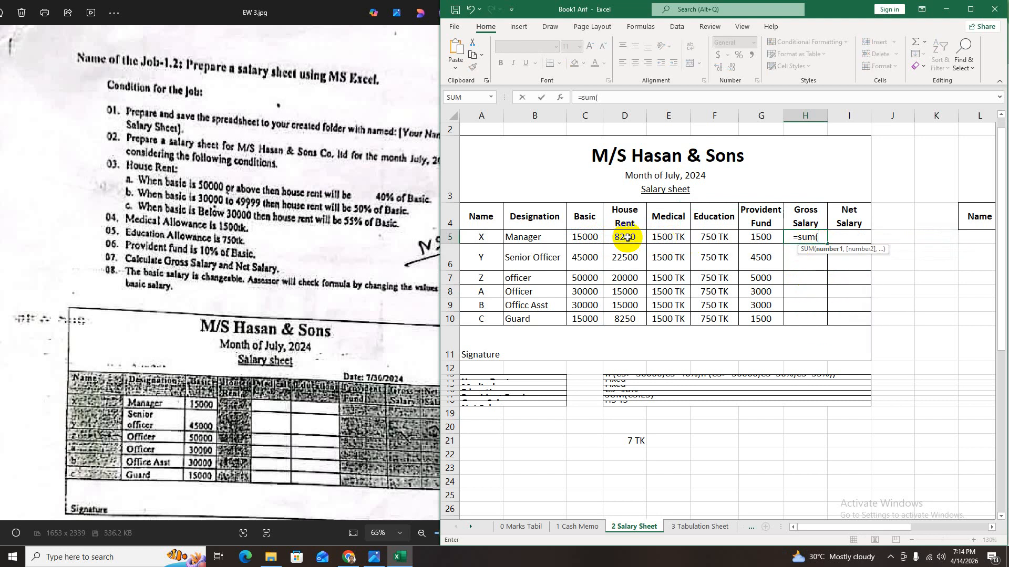
drag(582, 237, 725, 237)
key(ctrl+Return)
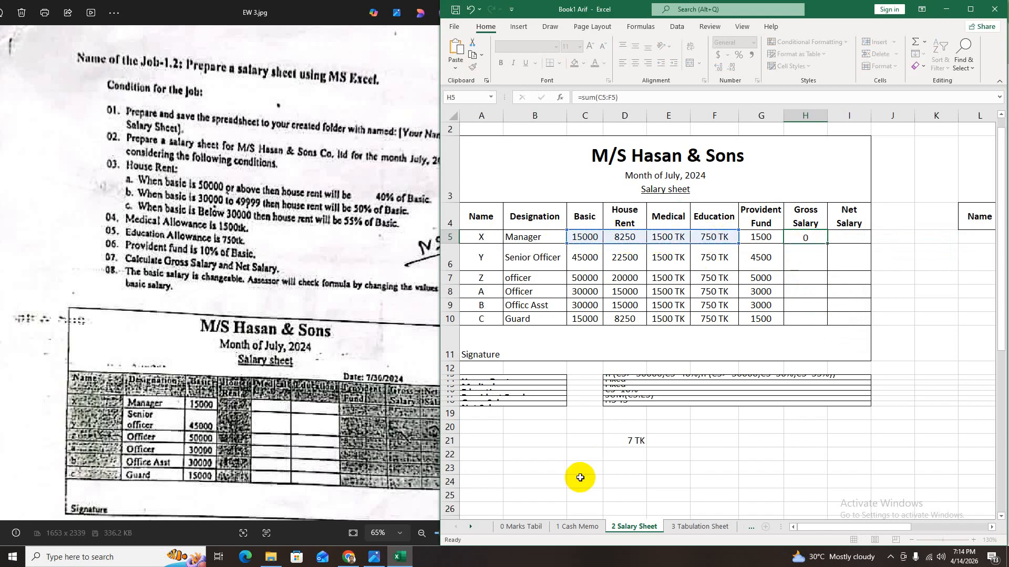
key(Return)
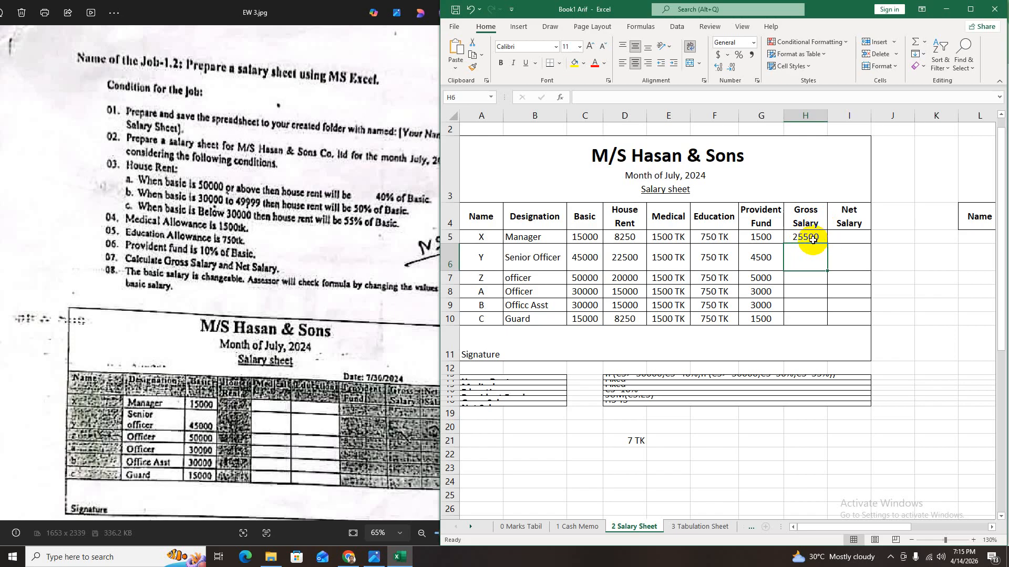
click(812, 239)
drag(829, 242, 813, 326)
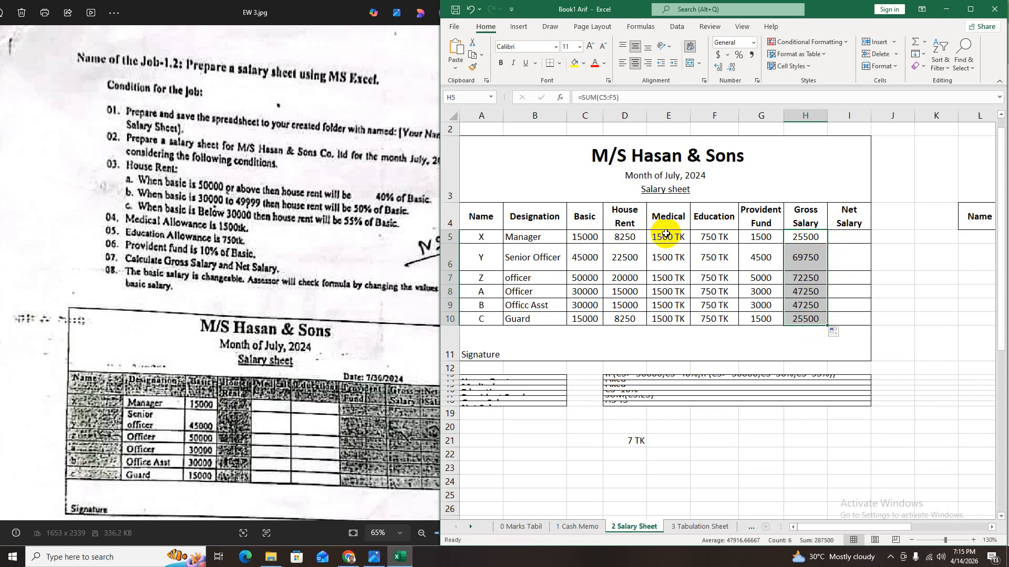
click(802, 237)
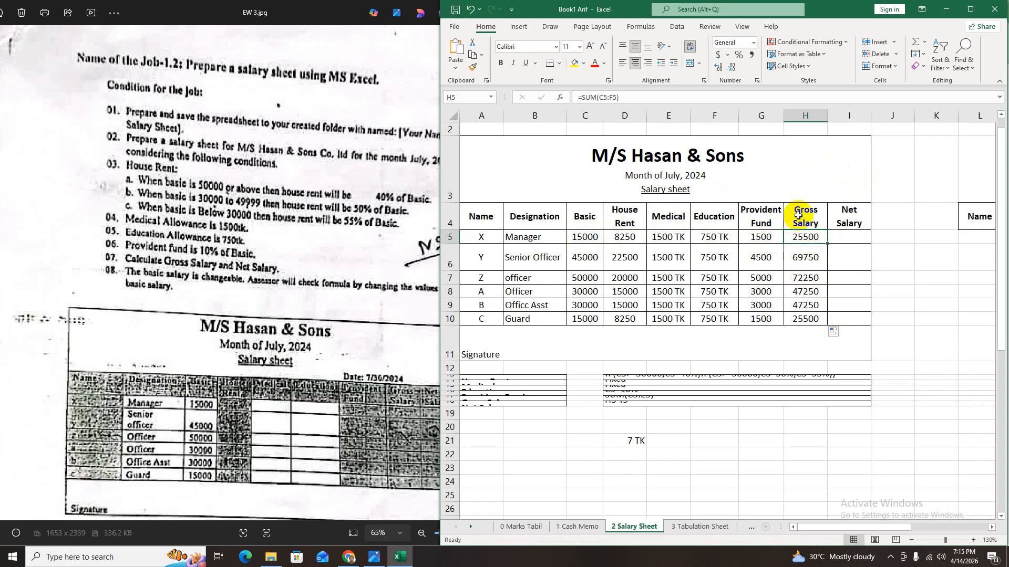
Calculate the net salary in I5 with =H5-G5 and fill the formula down to I10
click(844, 235)
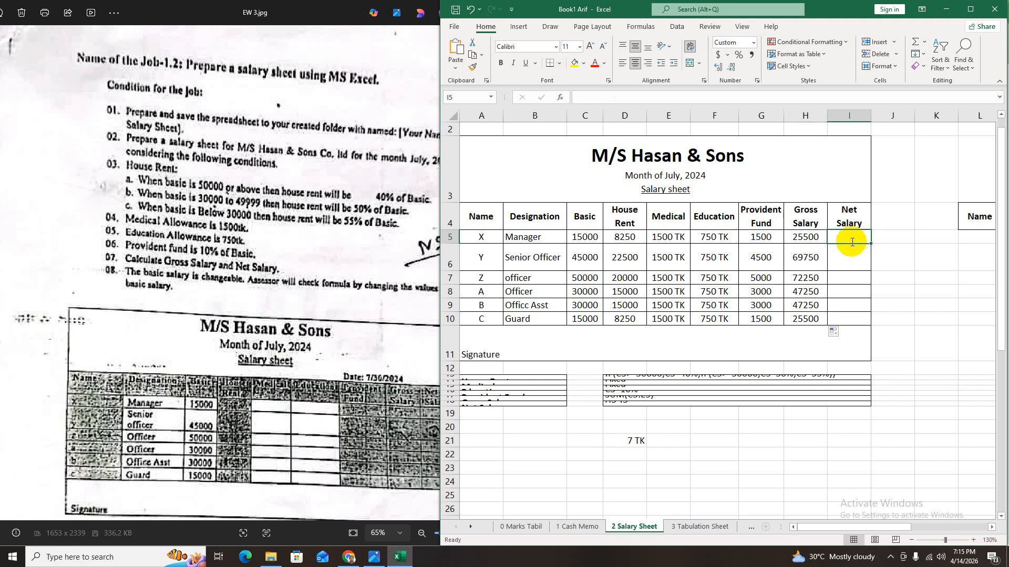
text(=)
click(806, 238)
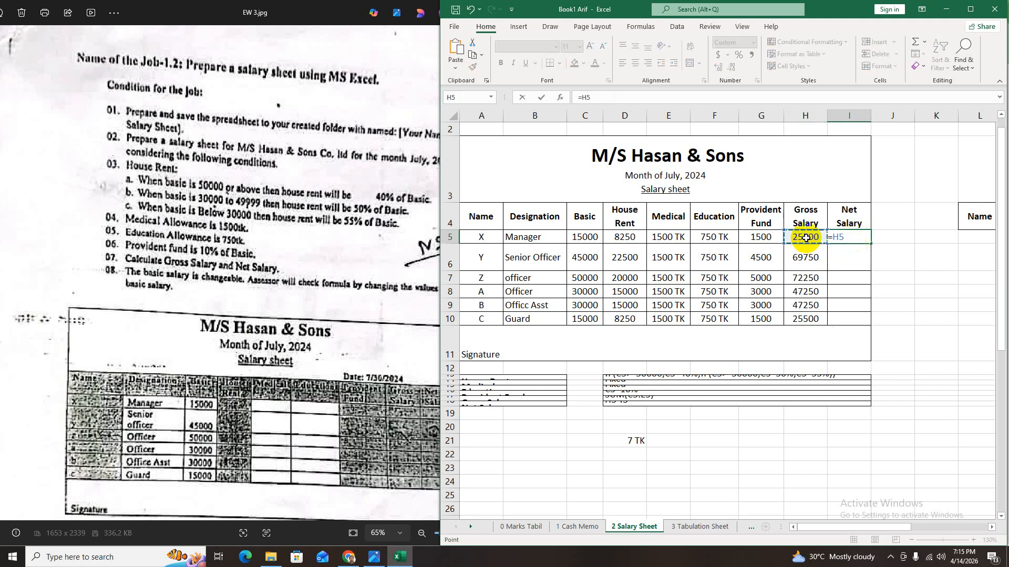
text(-)
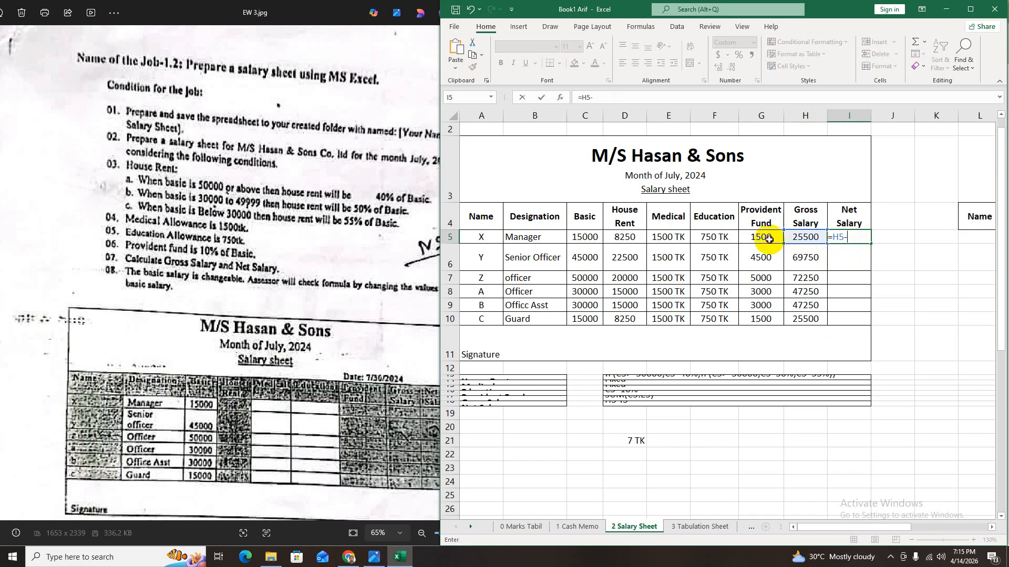
click(768, 239)
key(Return)
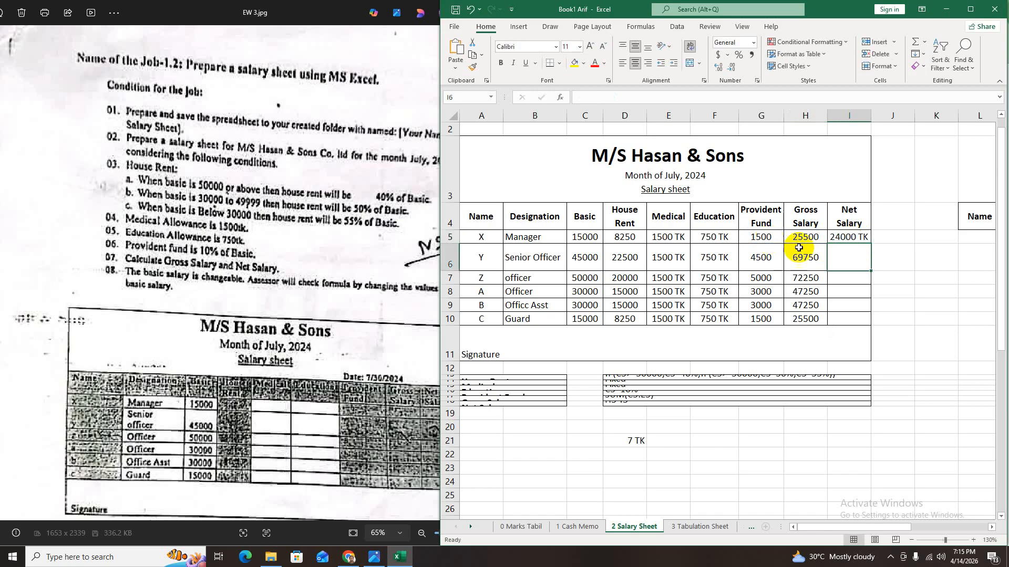
click(848, 238)
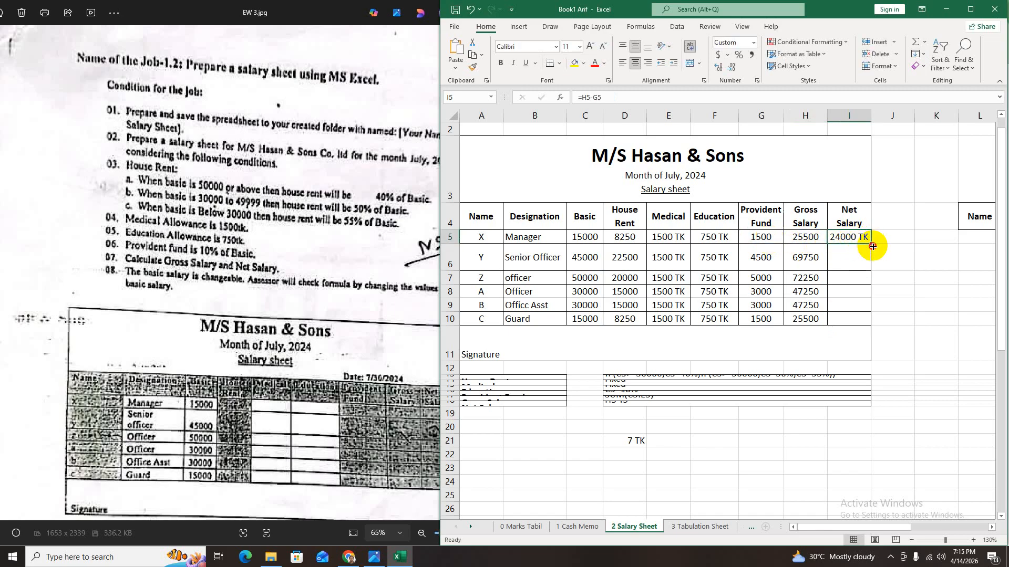
drag(872, 246, 861, 321)
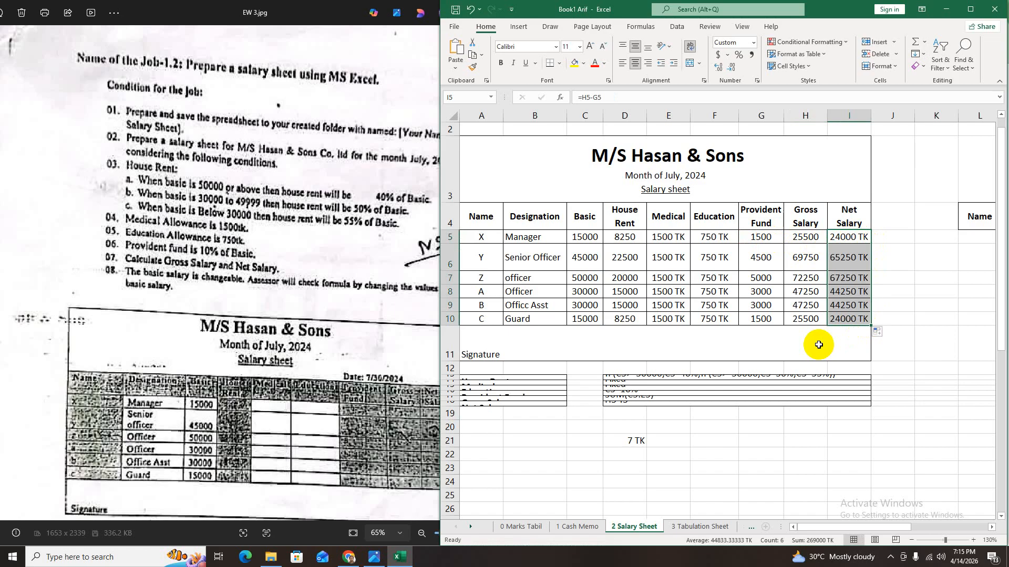
click(592, 240)
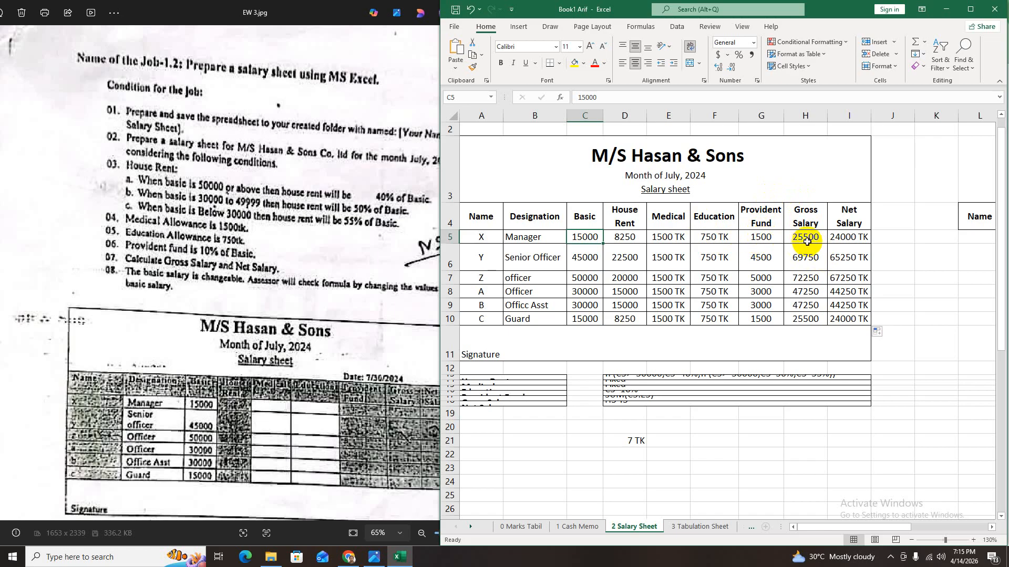
click(849, 239)
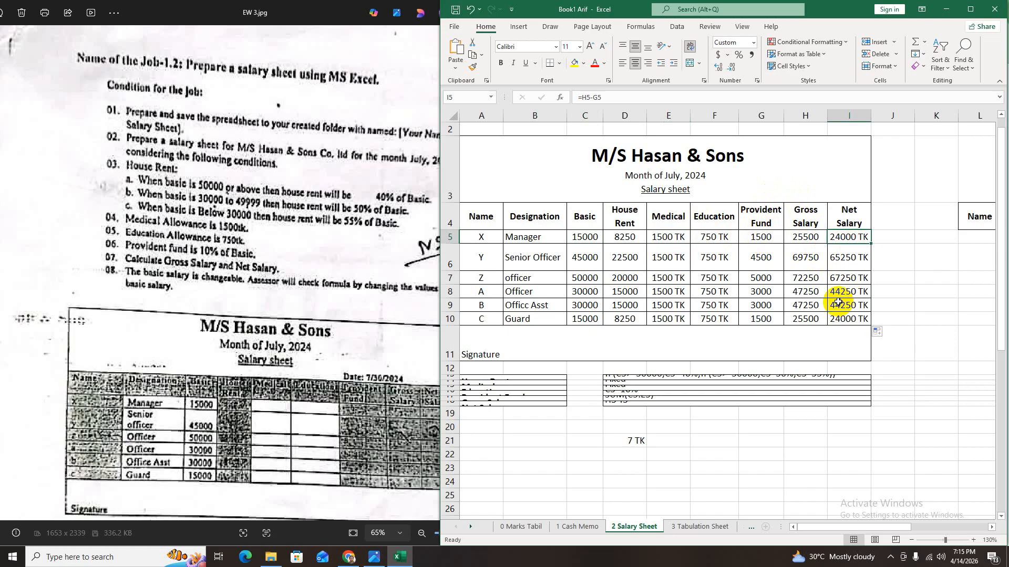
click(889, 557)
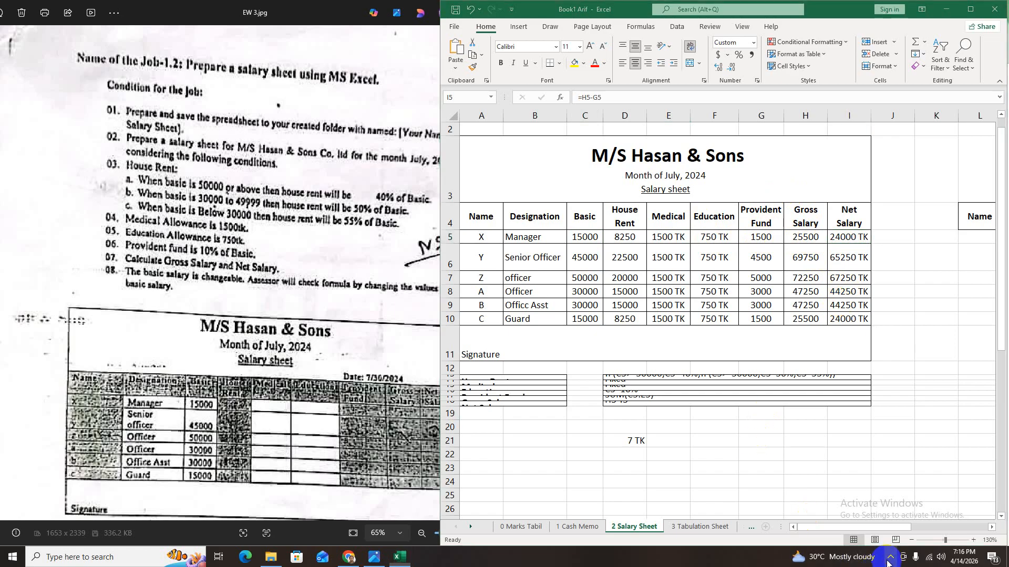